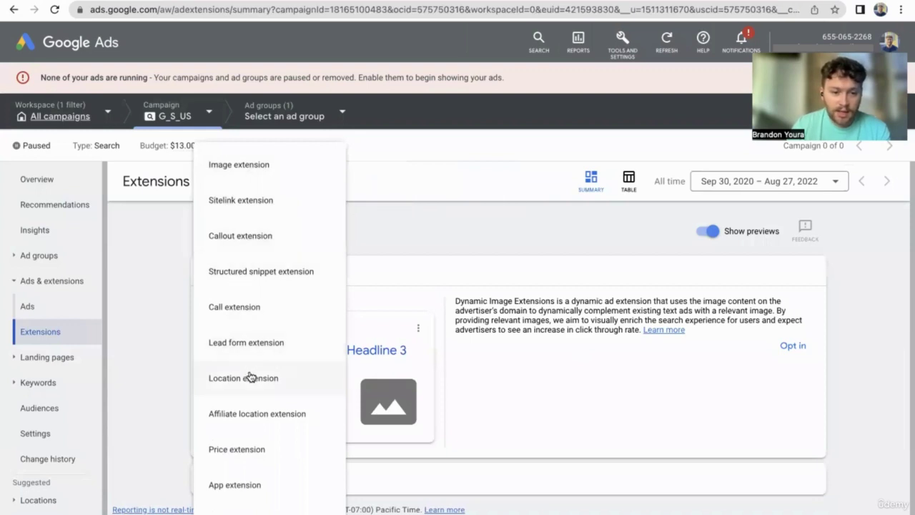
Try adding the first existing square image as an image extension for campaign G_S_US, and cancel without saving.
click(260, 173)
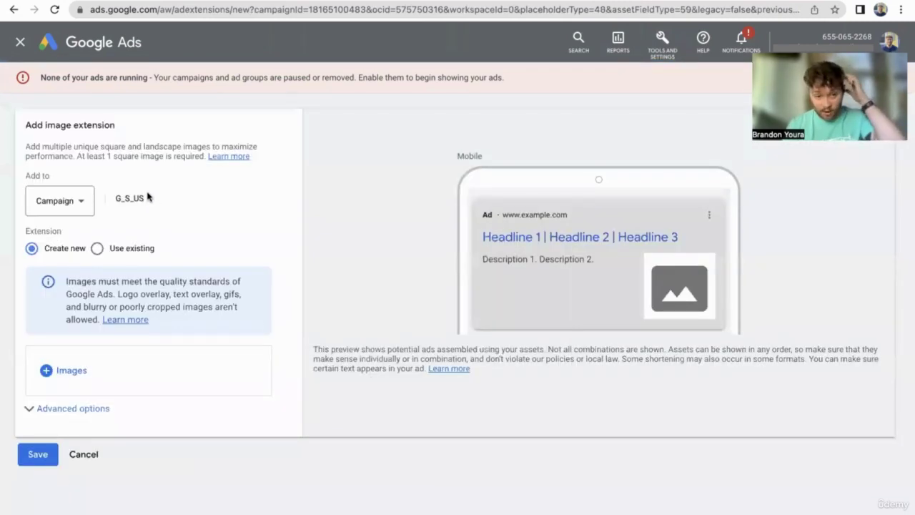
click(98, 249)
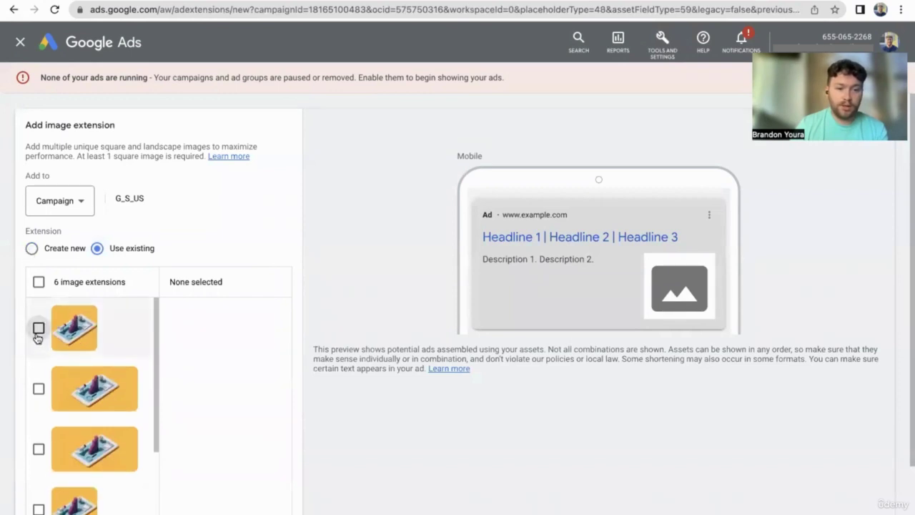
click(39, 328)
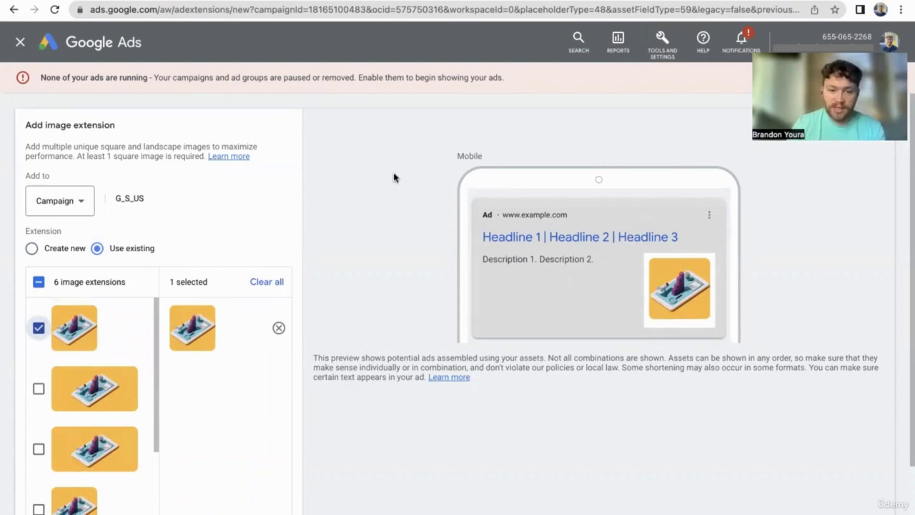
scroll(243, 393, down, 2)
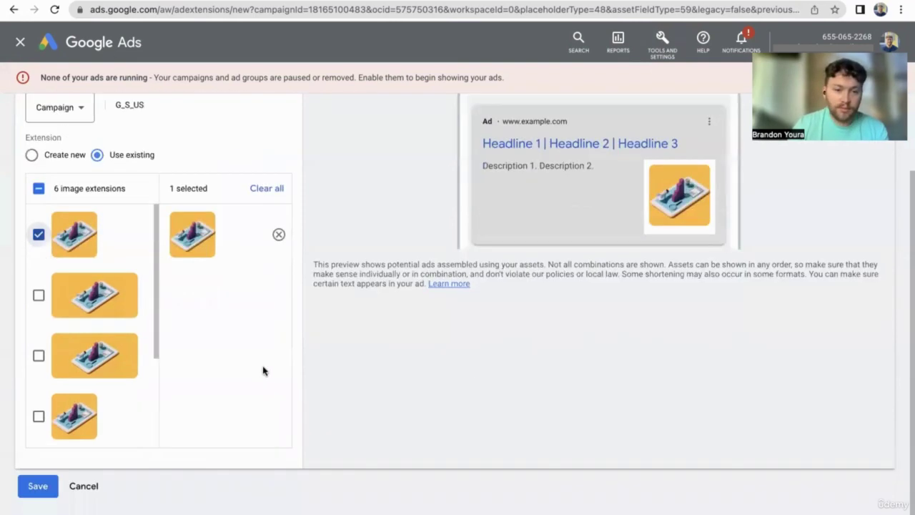
click(83, 486)
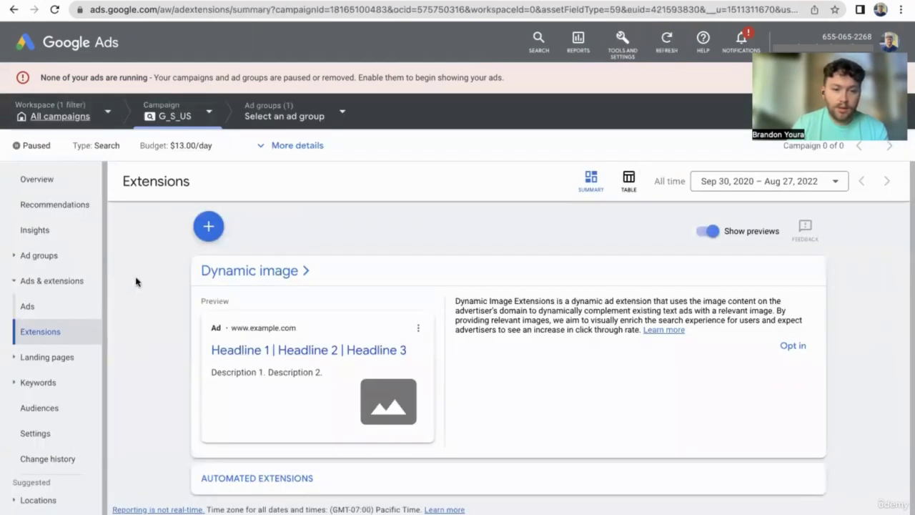
Start a new sitelink extension for the campaign and set Sitelink 1's text to "Learn More".
click(211, 226)
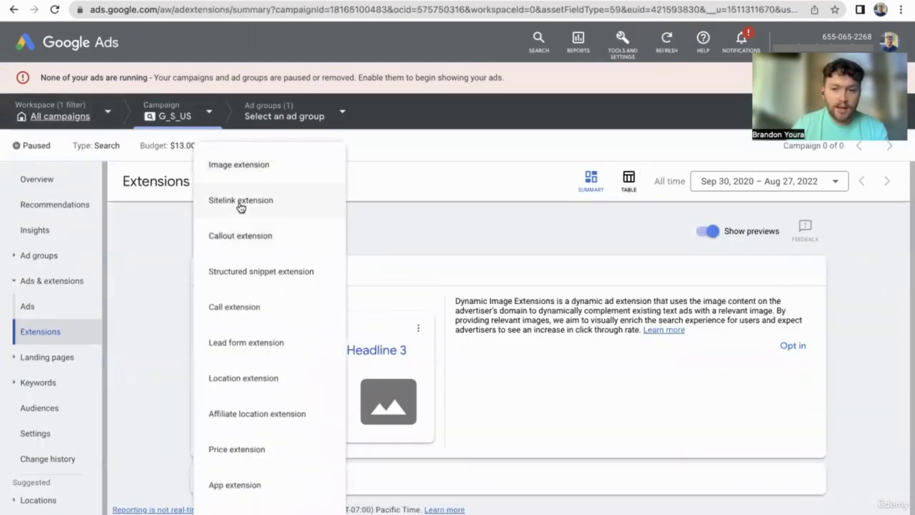
click(243, 208)
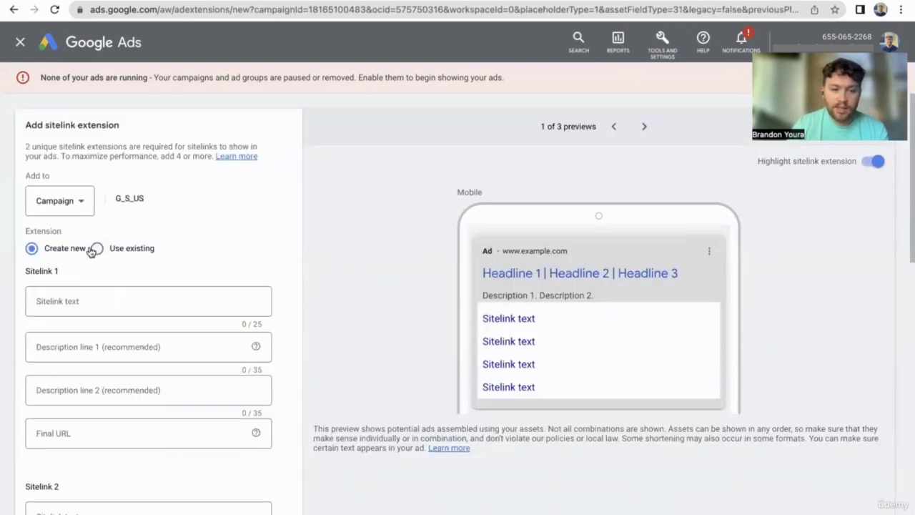
click(57, 299)
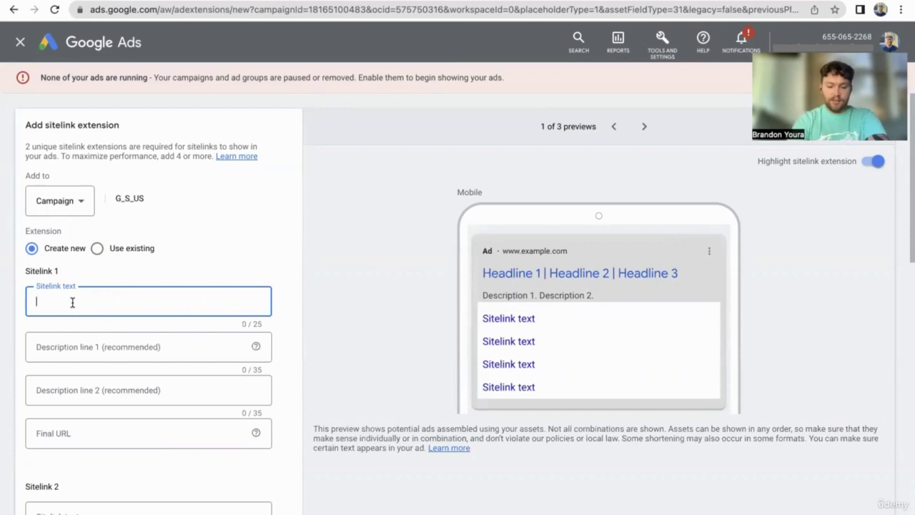
text(Learn Moee)
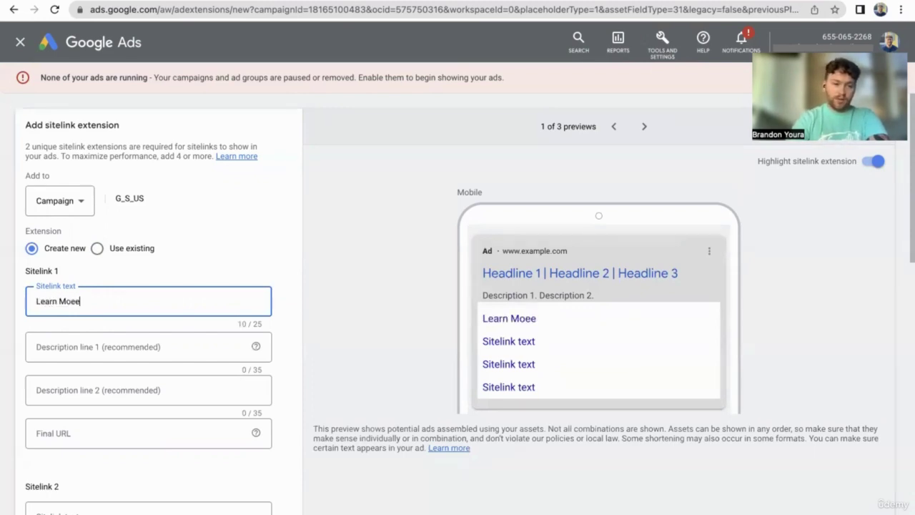
key(BackSpace)
key(BackSpace)
text(re)
Set Sitelink 1's description line 1 to "Learn more about my business" and its final URL to smallbizheroes.co/aboutus.
click(89, 348)
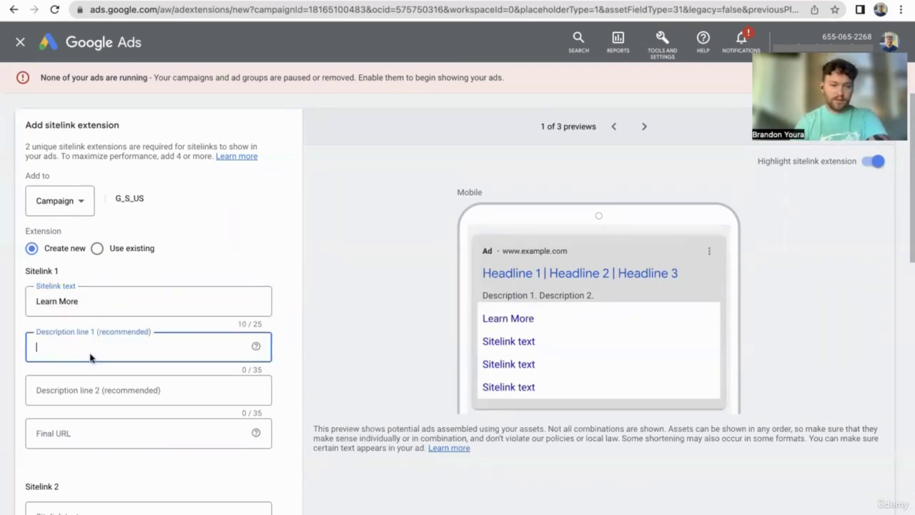
text(Learn mor)
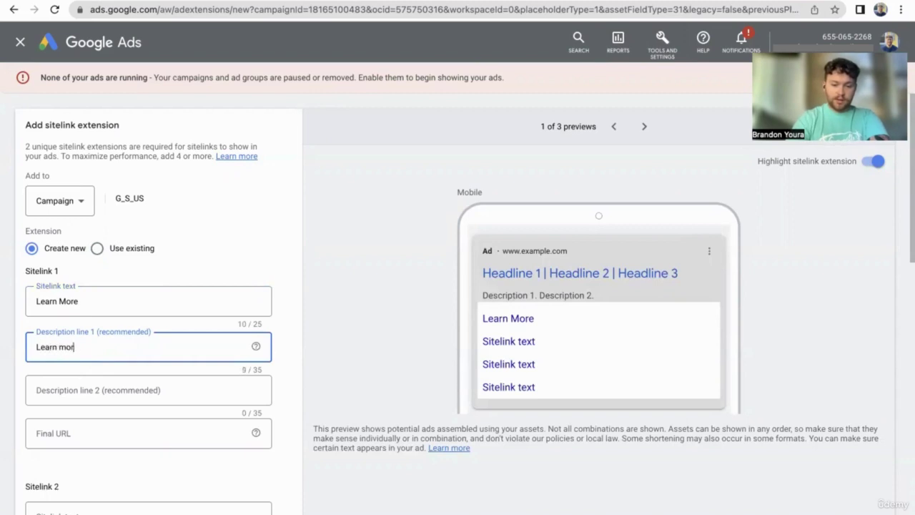
text(e about my business)
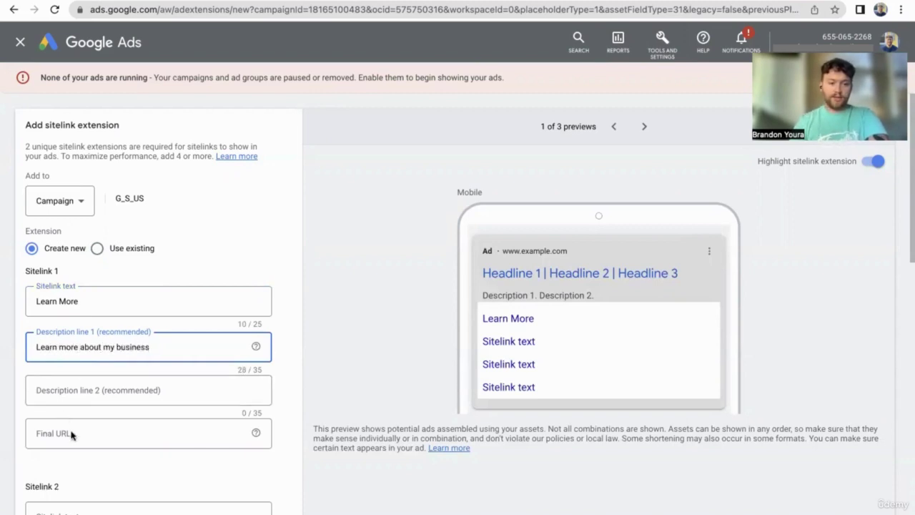
click(73, 435)
text(ab)
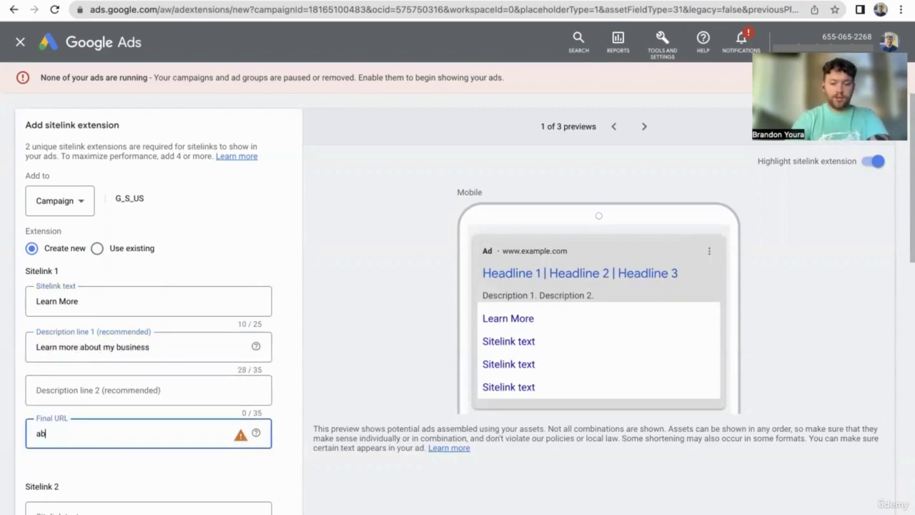
key(BackSpace)
key(BackSpace)
text(smallbizheroes.co/aboutus)
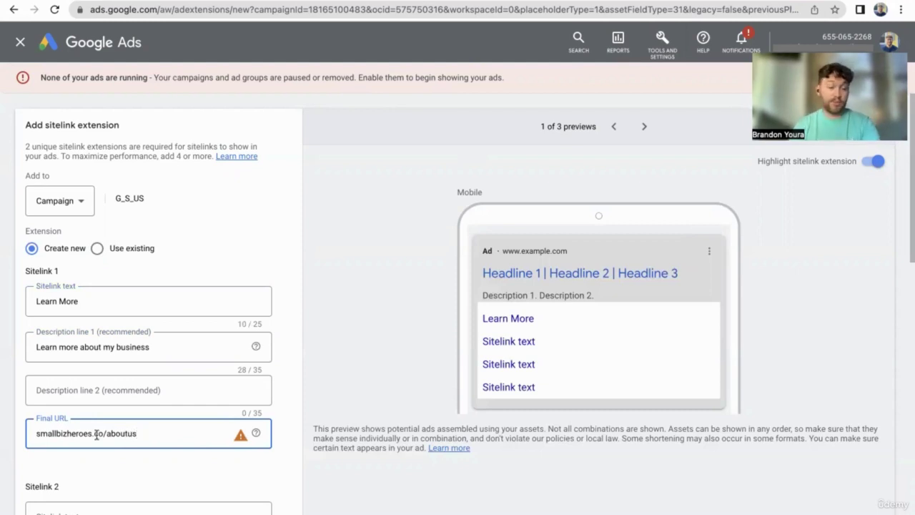
Set Sitelink 2's text to "Free Video Consultation".
scroll(82, 402, down, 3)
click(69, 357)
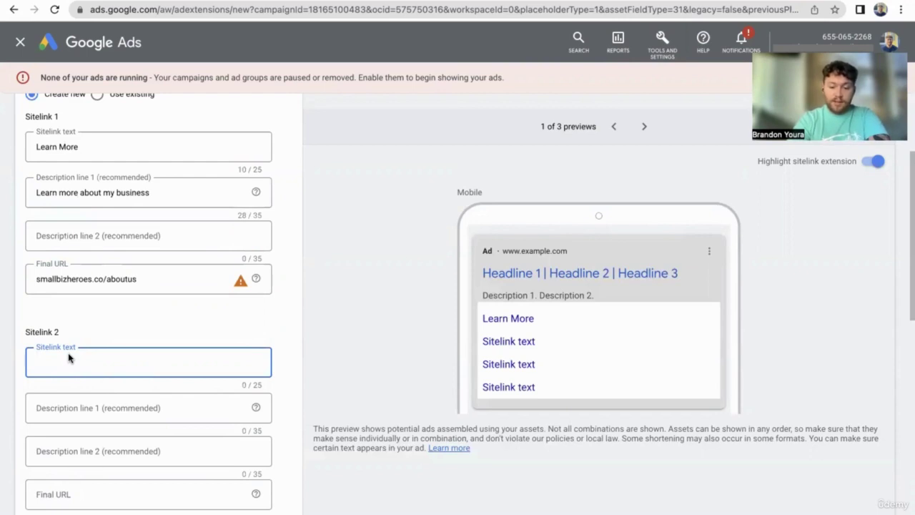
text(Video C)
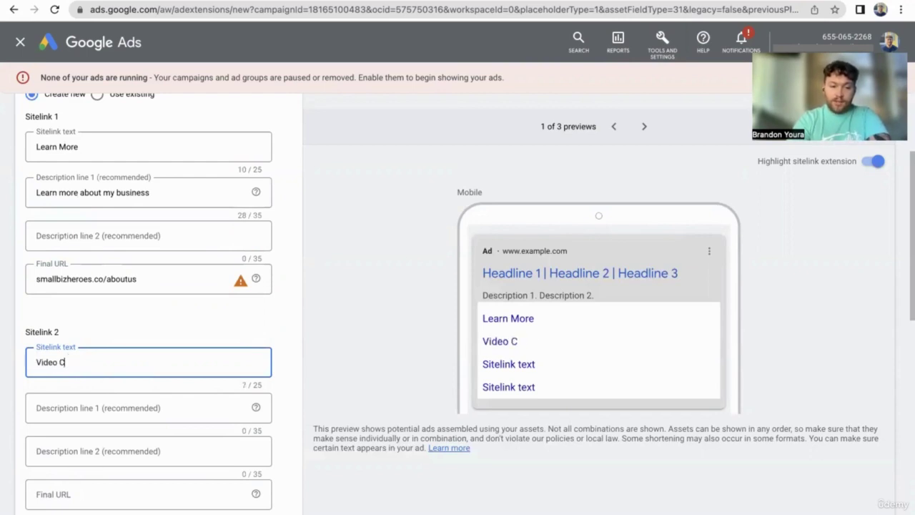
text(onsultation)
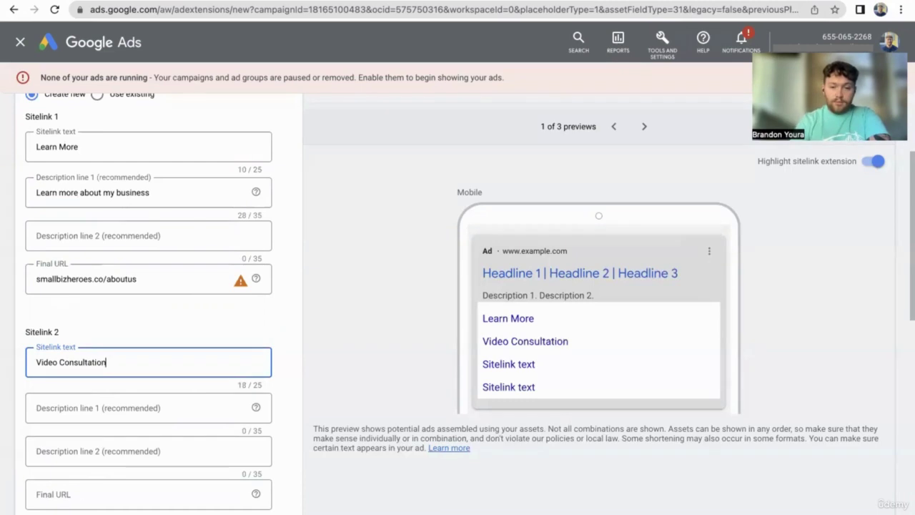
click(35, 362)
text(Free)
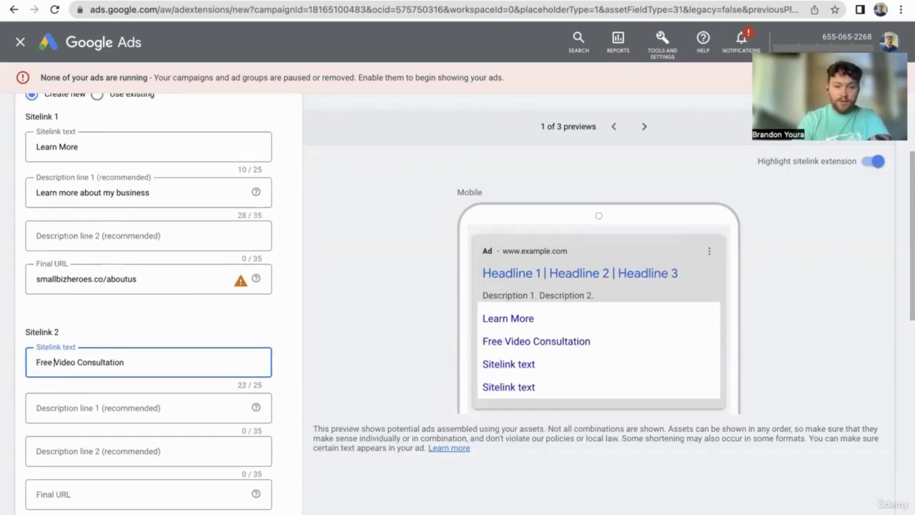
Set Sitelink 2's description line 1 to "Get a free 30 min consult." and close the sitelink form without saving.
click(66, 408)
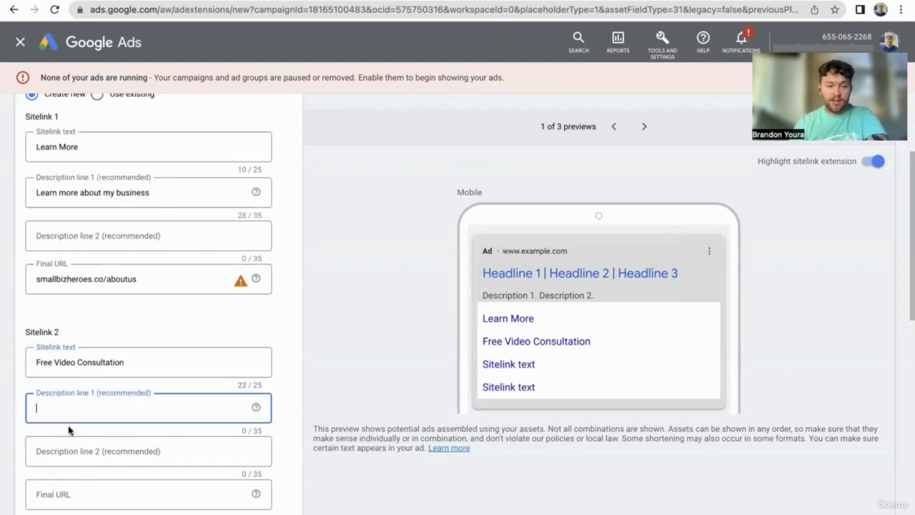
text(Get a free video consult)
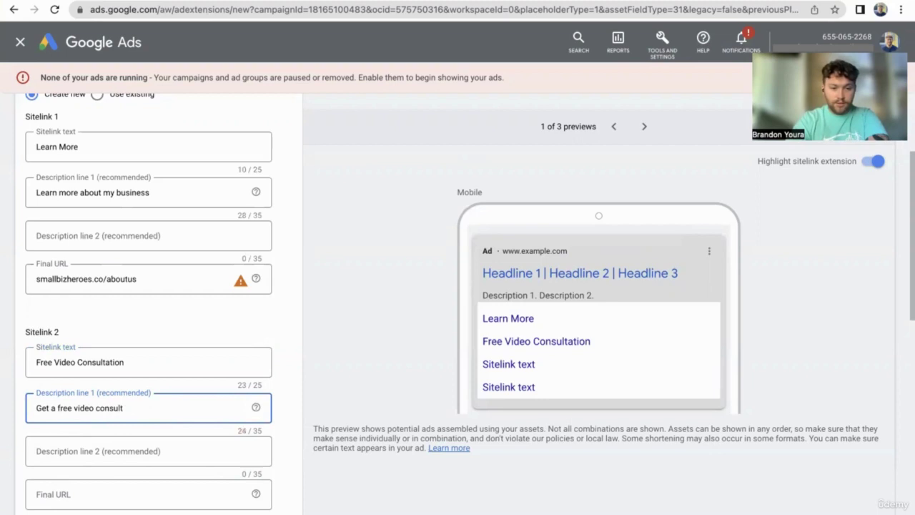
key(BackSpace)
key(BackSpace)
key(BackSpace)
key(BackSpace)
key(BackSpace)
key(BackSpace)
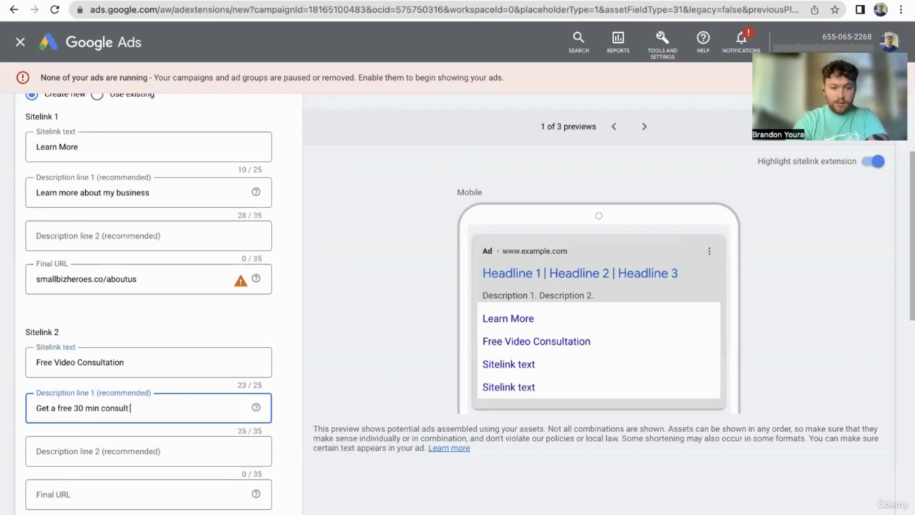
click(98, 492)
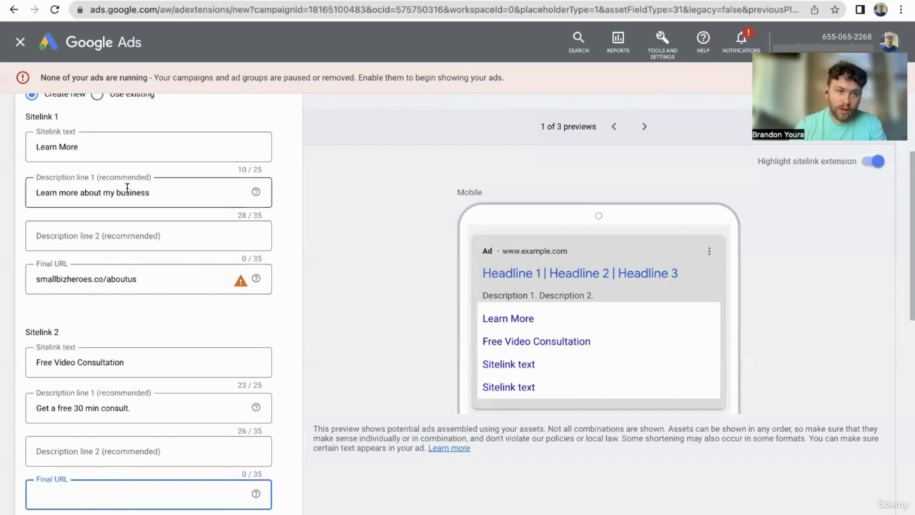
click(20, 42)
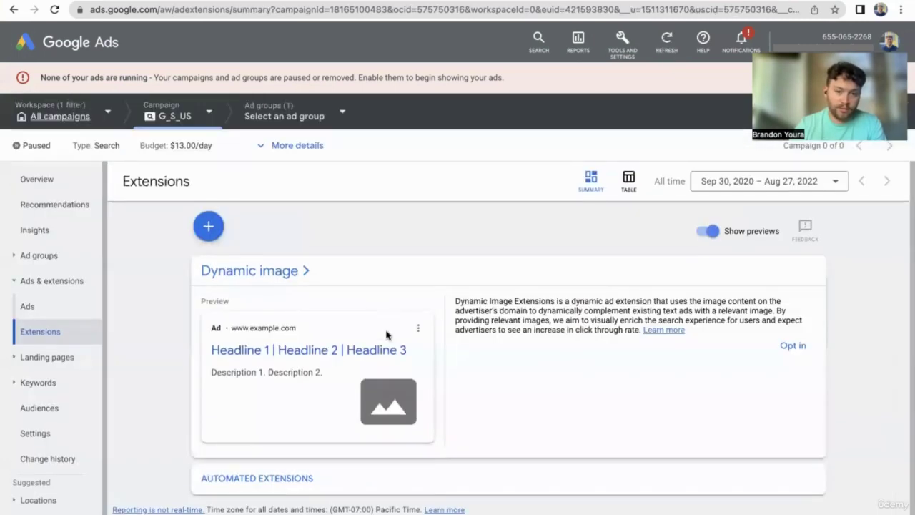
Start a new callout extension for the campaign and set callout text 1 to "Free Shipping".
scroll(83, 406, down, 1)
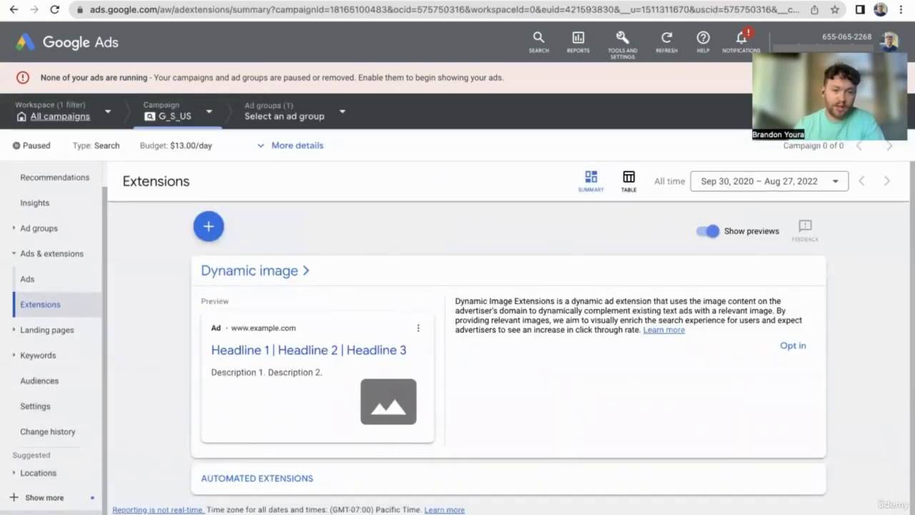
click(208, 227)
click(227, 242)
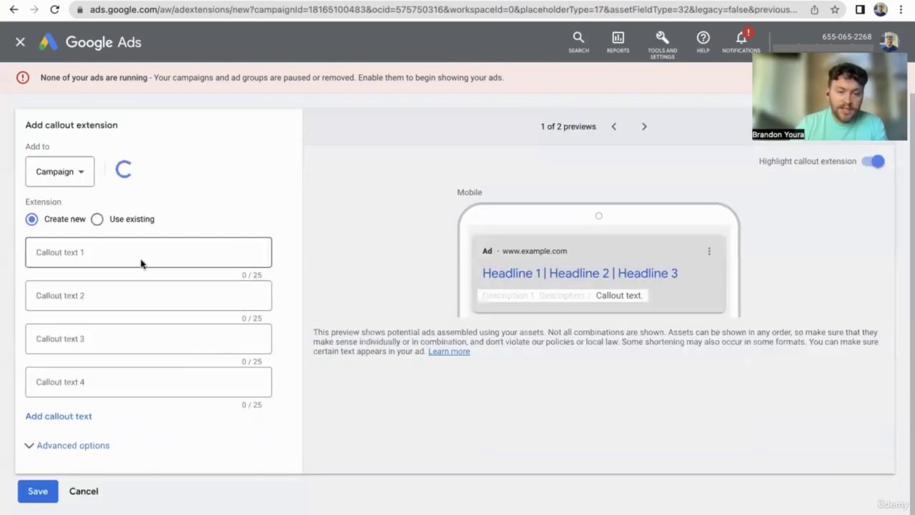
click(64, 254)
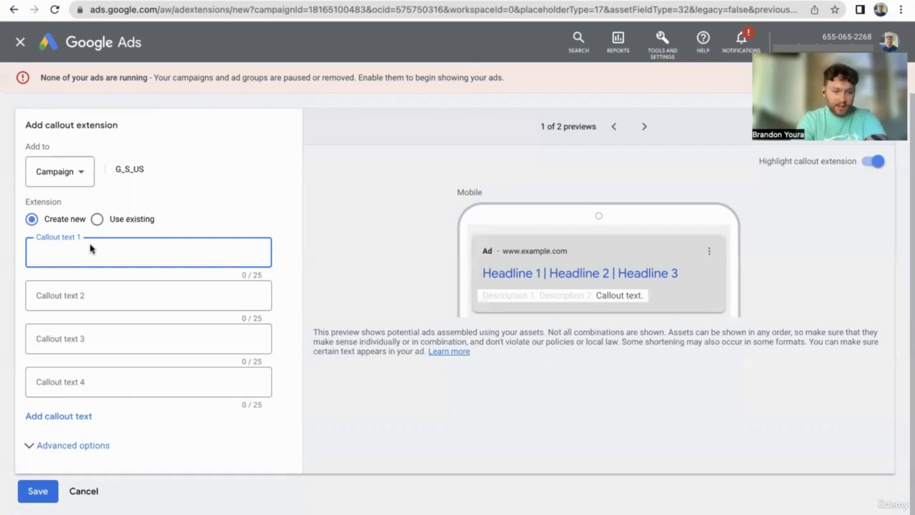
text(Free Shipp)
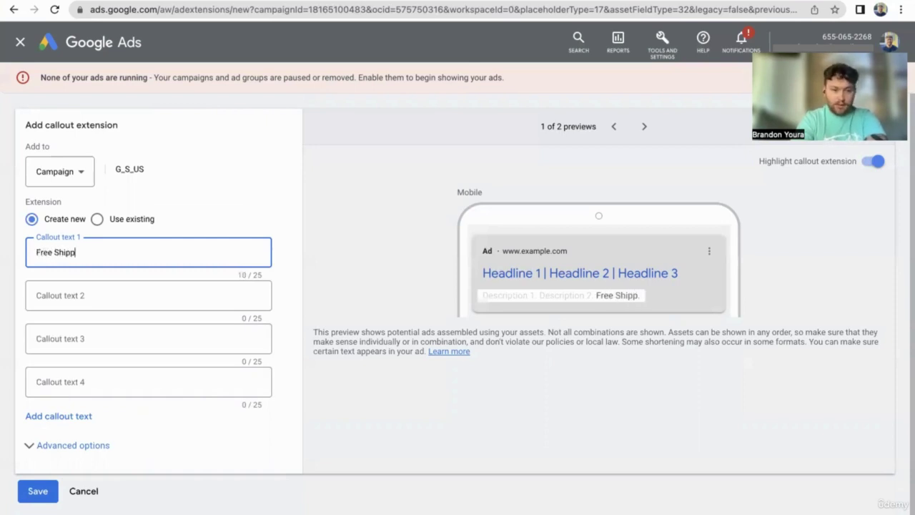
text(ing)
Set callout text 2 to "24/7 support".
click(148, 295)
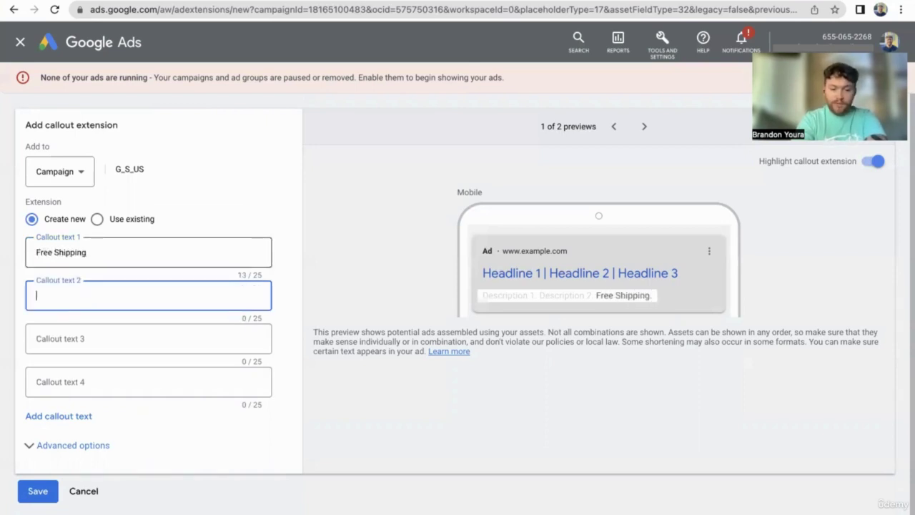
text(24/7 sypp)
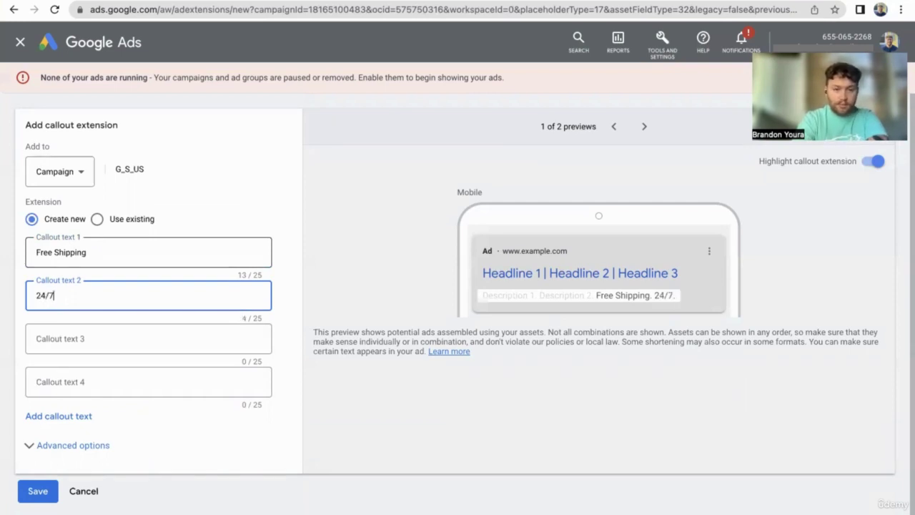
key(BackSpace)
key(BackSpace)
key(BackSpace)
text(upport)
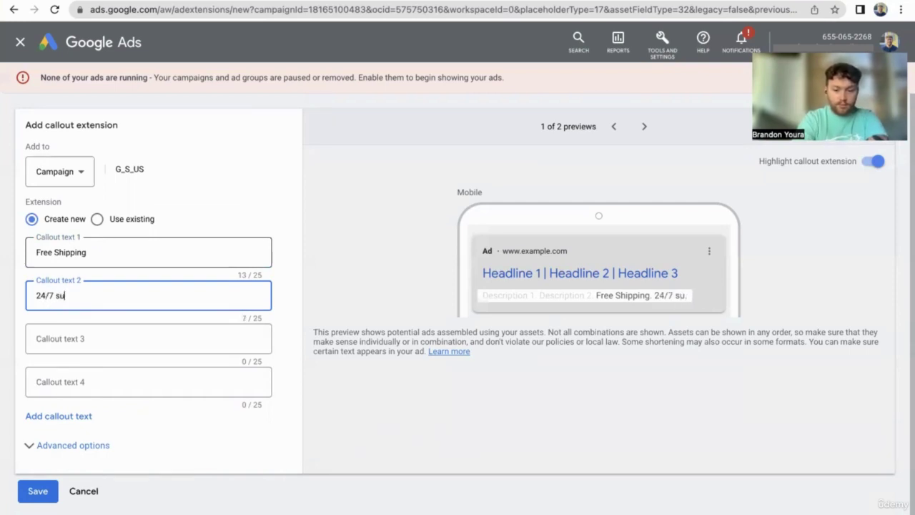
Set callout text 3 to "Handmade Crafts".
key(Tab)
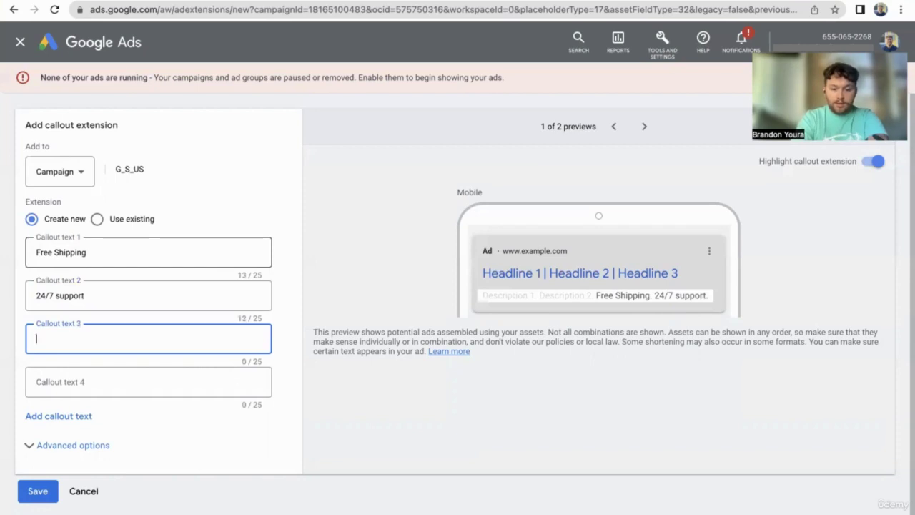
text(Ha)
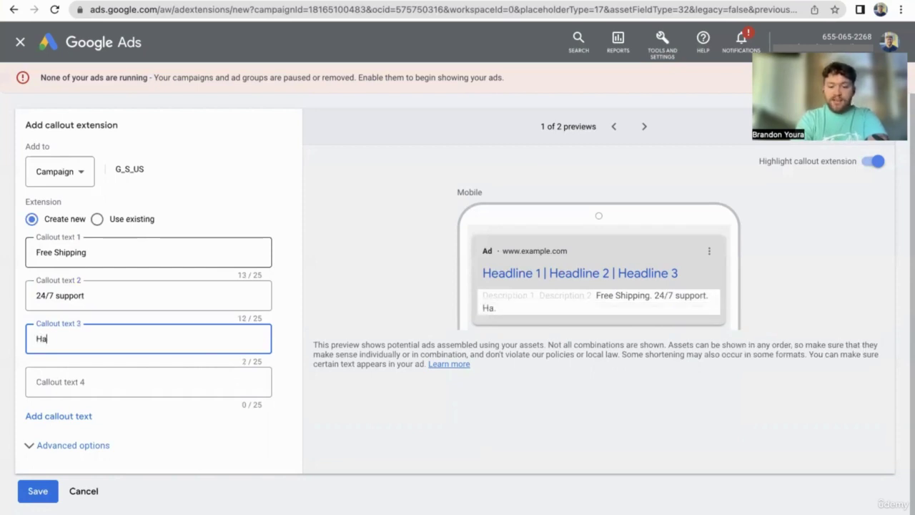
text(ndmade Cra)
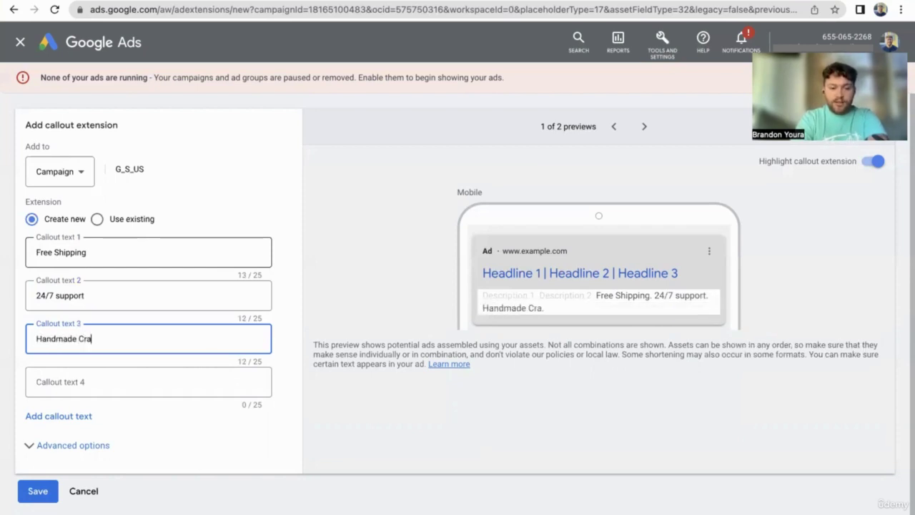
text(fts)
Set callout text 4 to "50% off new customers".
key(Tab)
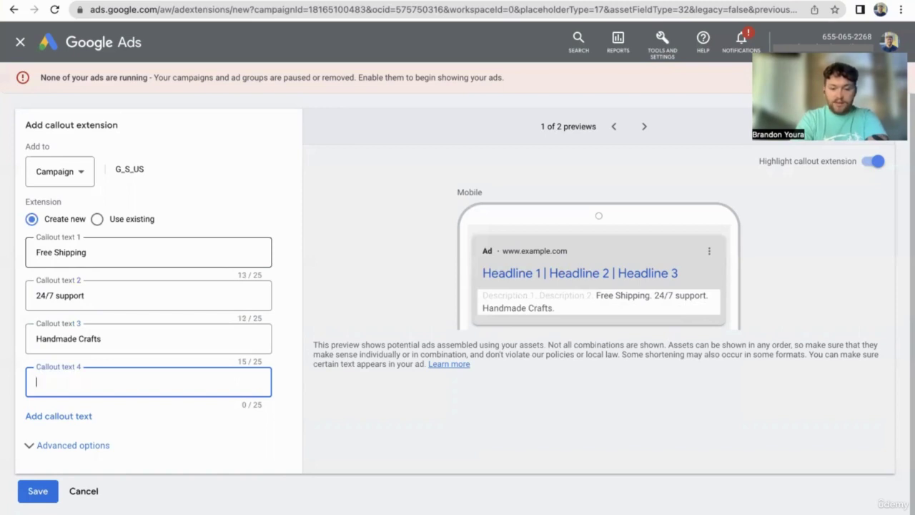
text(50)
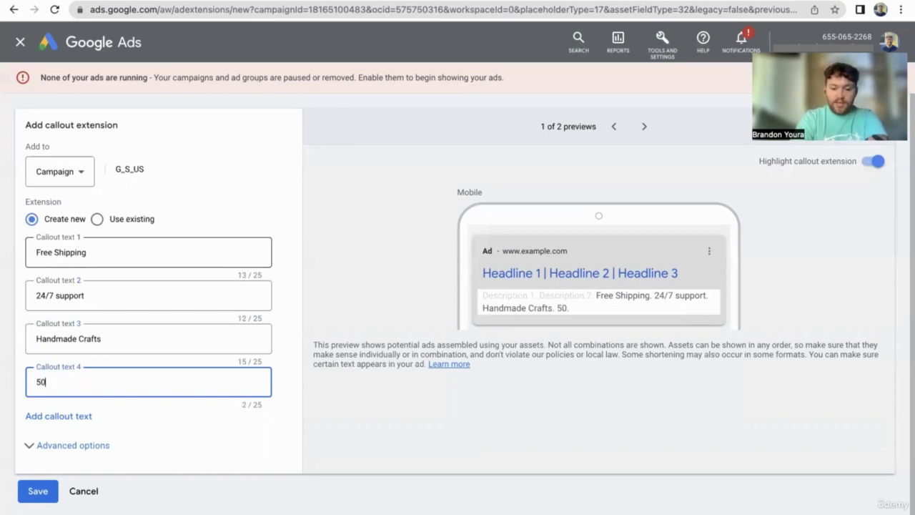
text(% off new)
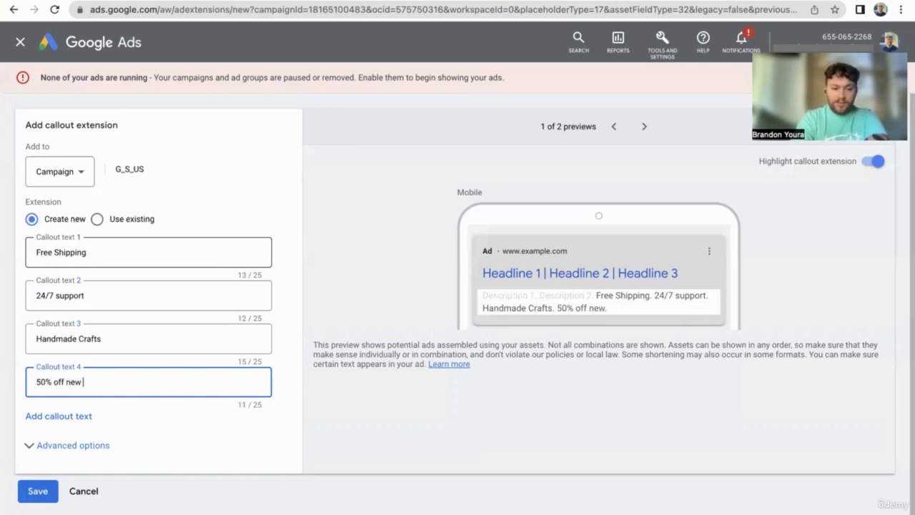
text( customers)
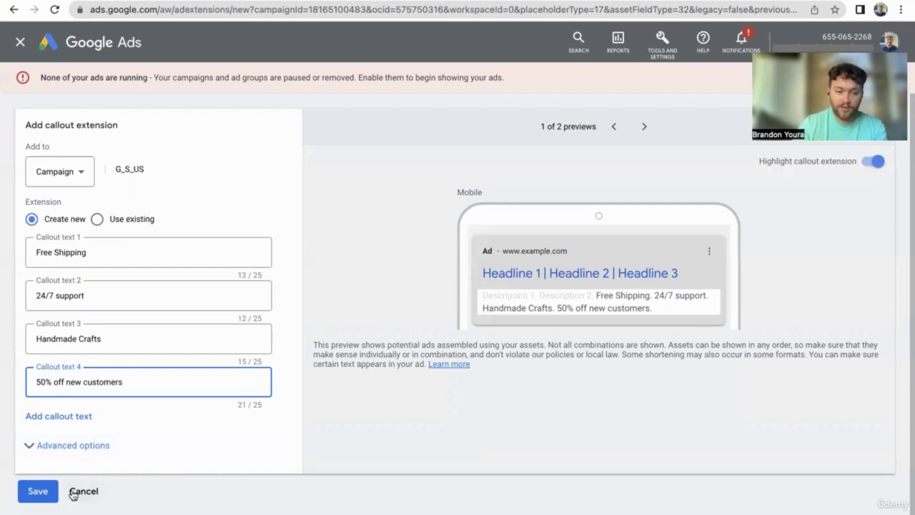
Show the advanced options, add callout text 5 as "Labor Day Special" and close the callout form without saving.
click(34, 450)
scroll(108, 504, down, 3)
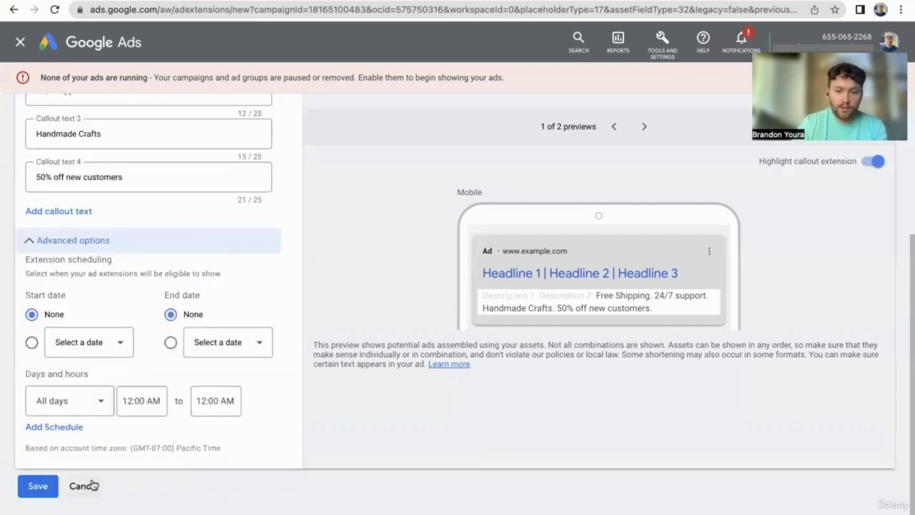
click(72, 212)
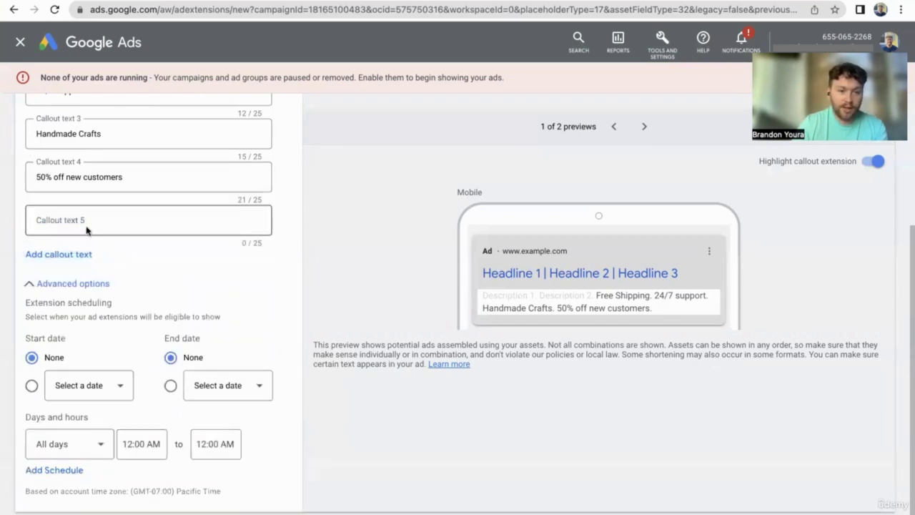
click(86, 227)
text(Labor Day Special)
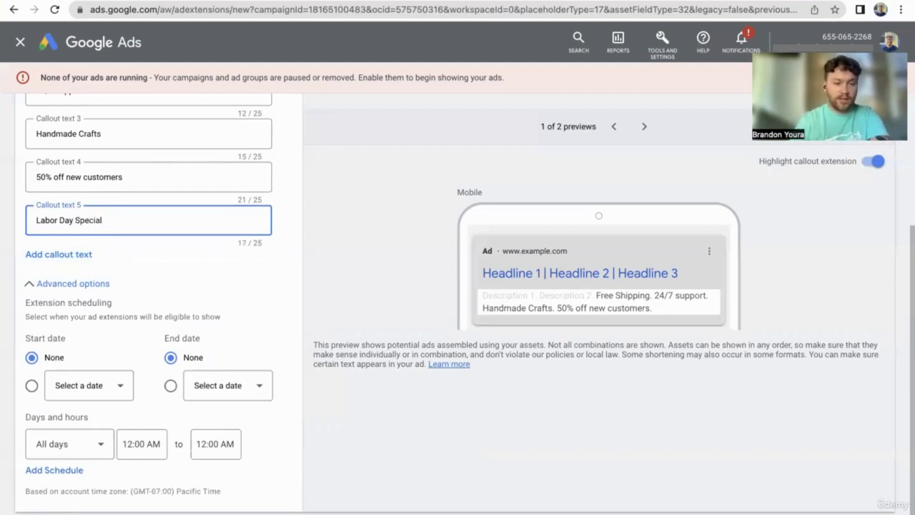
scroll(99, 464, down, 1)
click(81, 493)
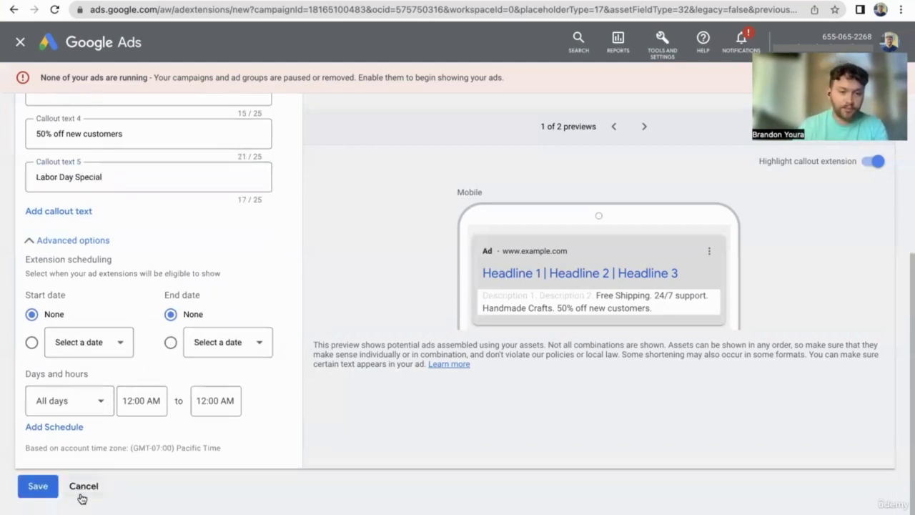
Start a new structured snippet extension for the campaign and choose Destinations as its header type.
click(207, 225)
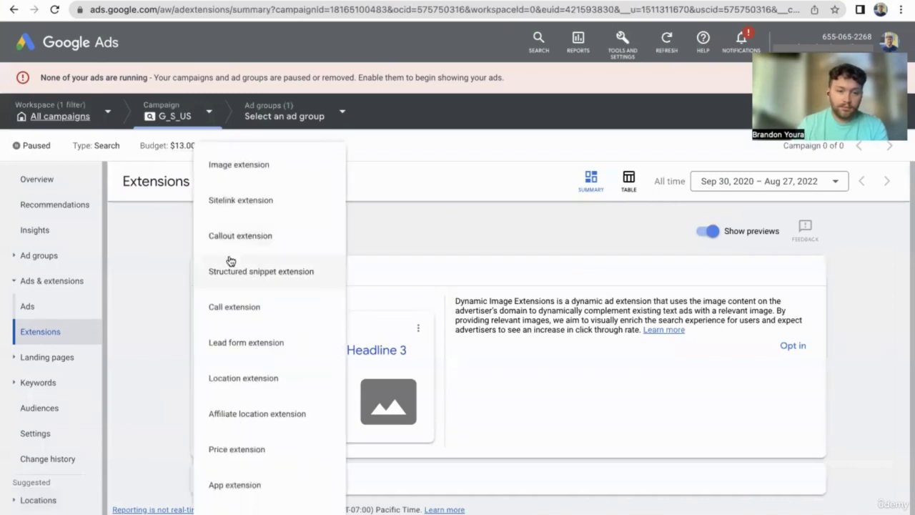
click(262, 278)
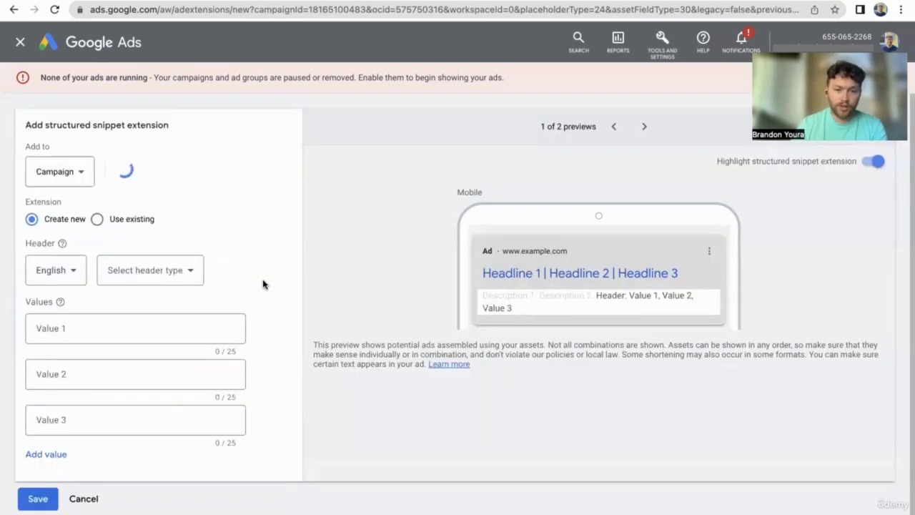
click(66, 175)
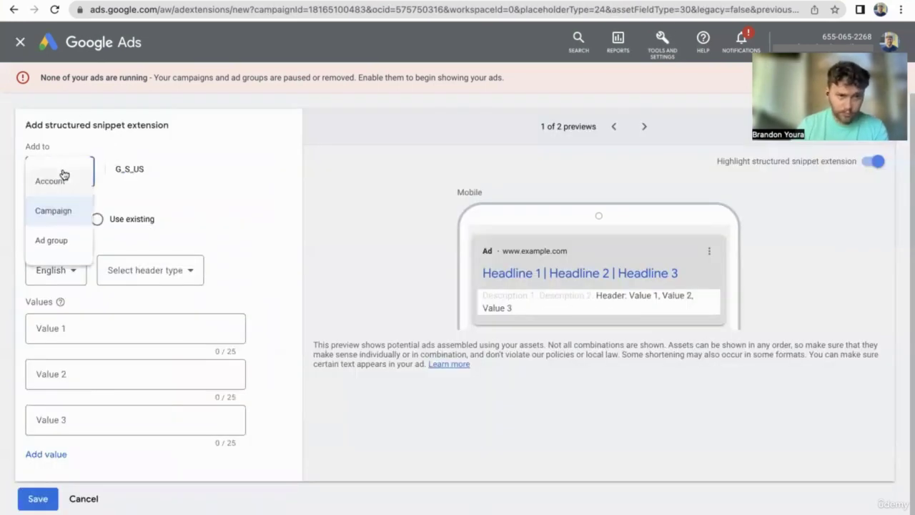
click(207, 166)
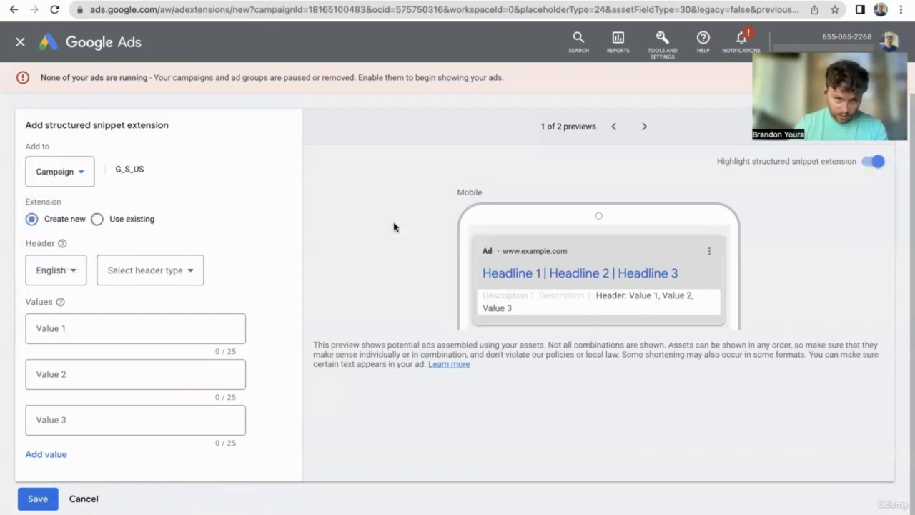
click(149, 271)
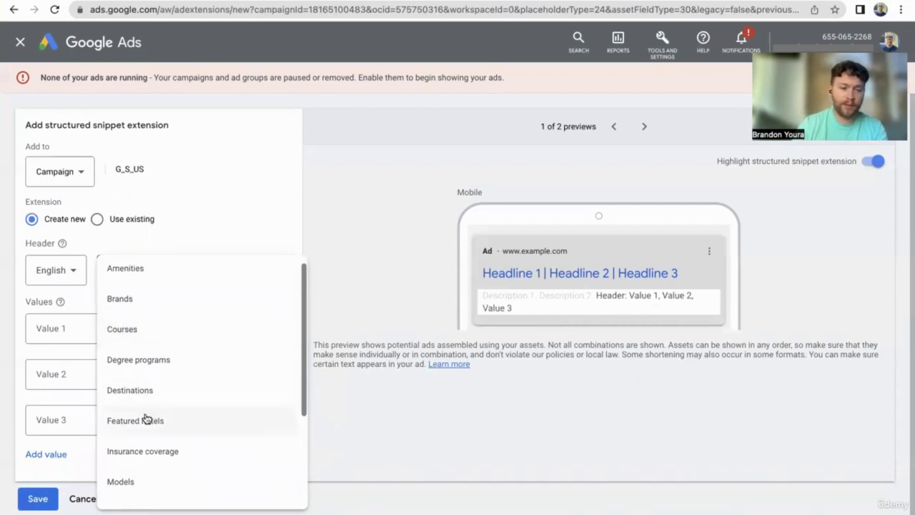
scroll(148, 429, down, 3)
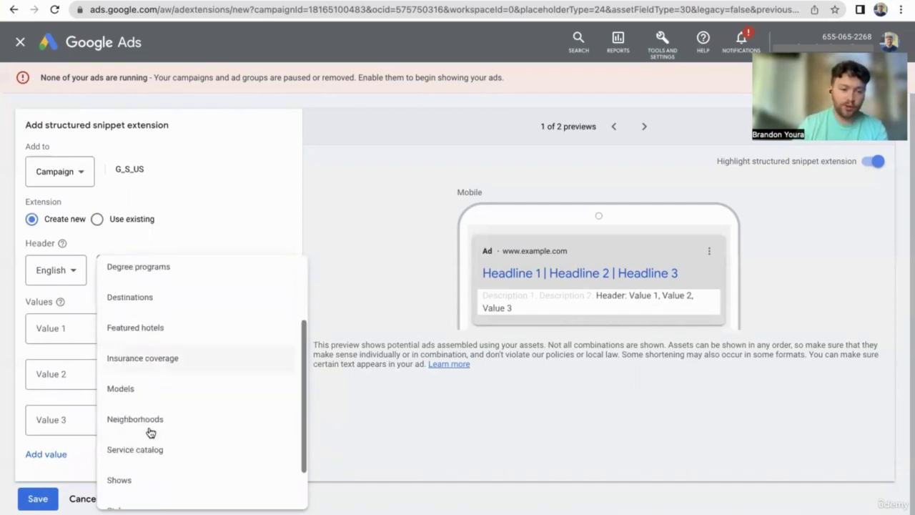
scroll(136, 386, up, 2)
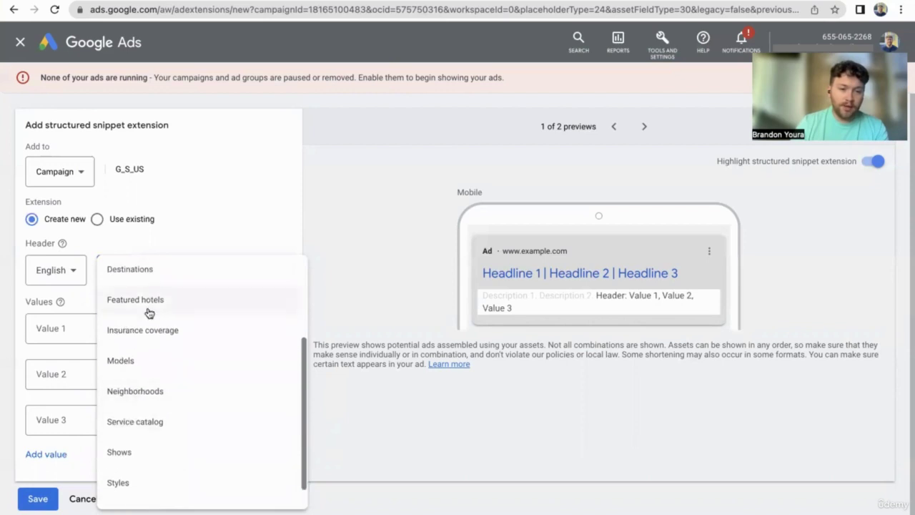
click(150, 290)
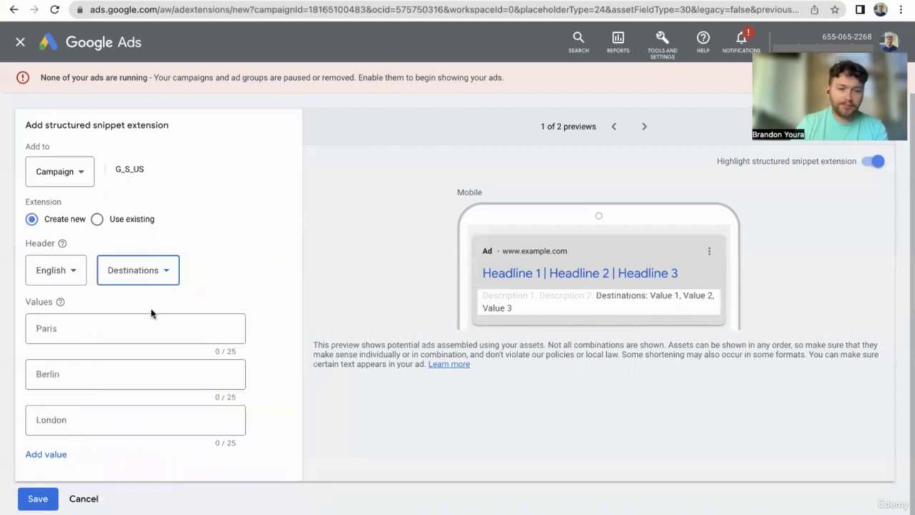
Enter Germany and Croatia as the first two Destinations values and close the structured snippet form without saving.
click(112, 340)
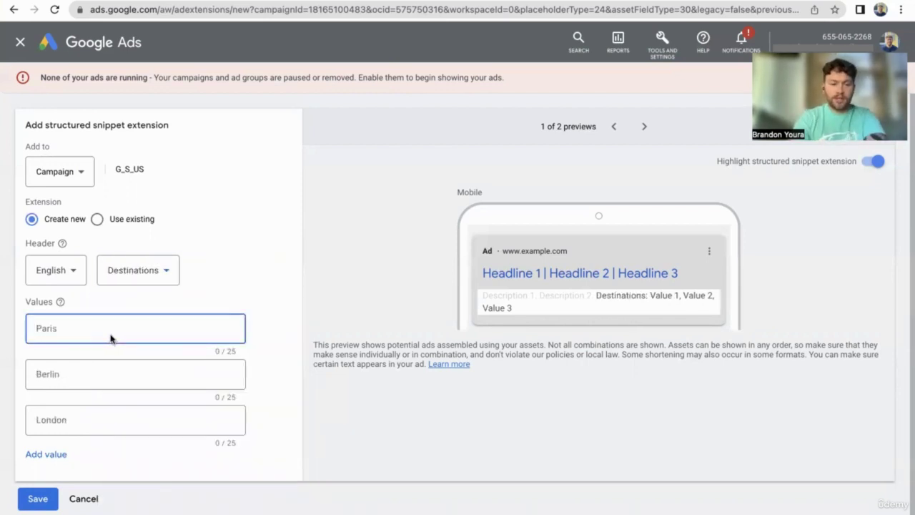
text(Germany)
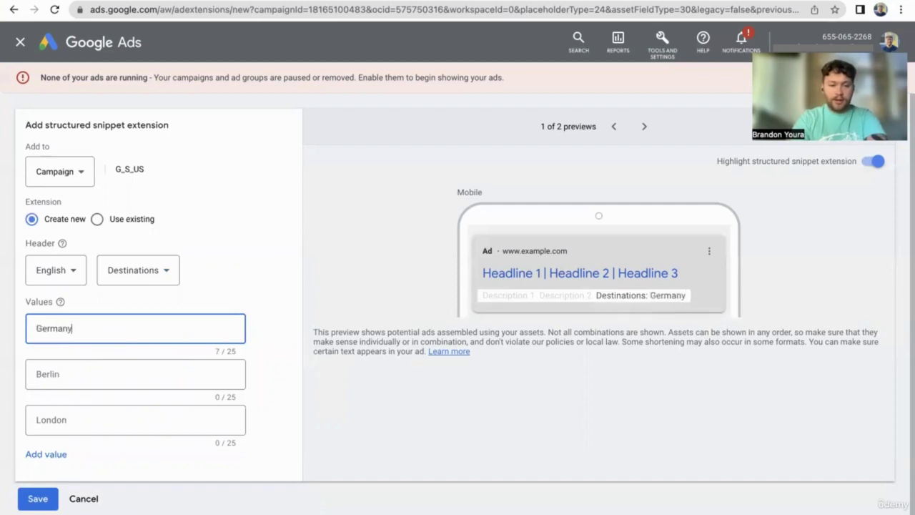
click(135, 374)
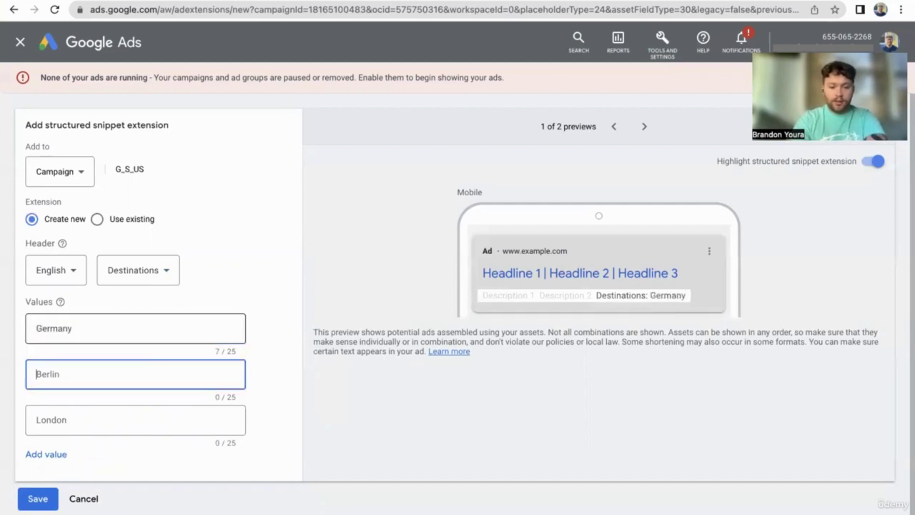
text(Croatia)
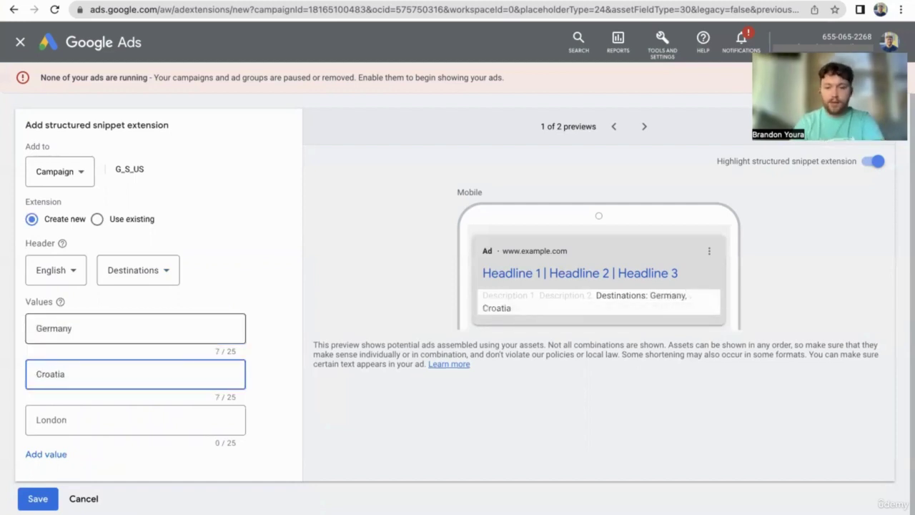
scroll(164, 371, down, 1)
click(132, 260)
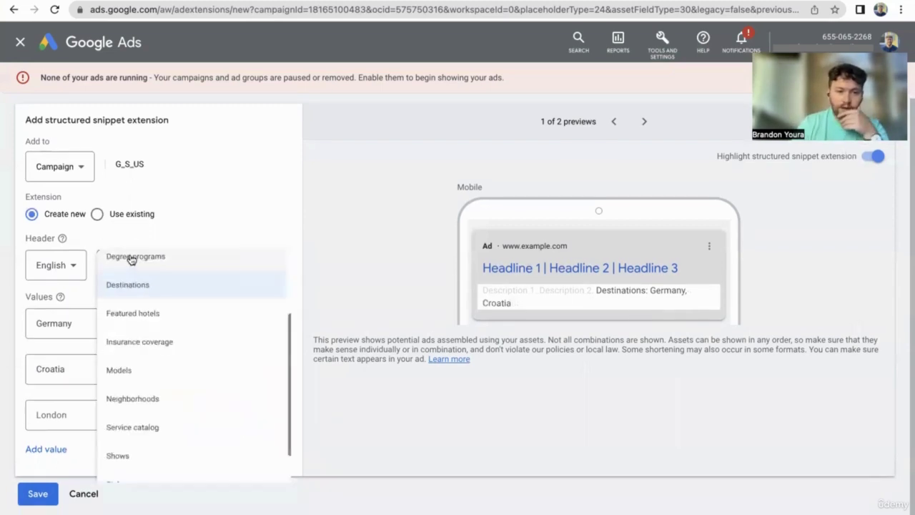
click(433, 462)
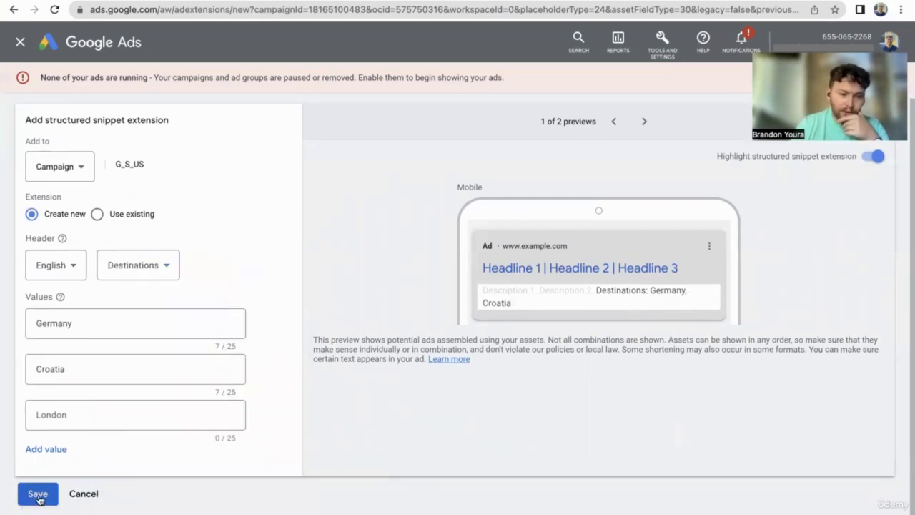
click(84, 493)
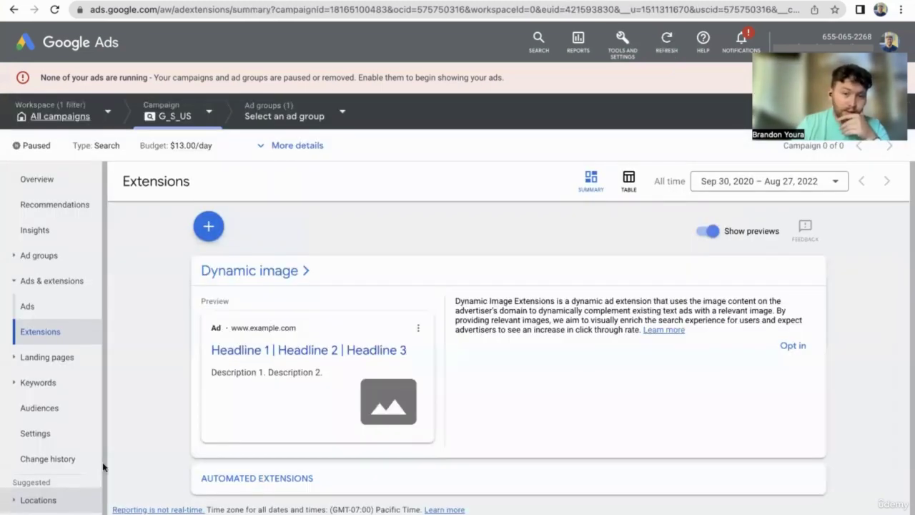
Open the form for a new call extension, examine its phone number and call settings, and close it without saving.
click(208, 226)
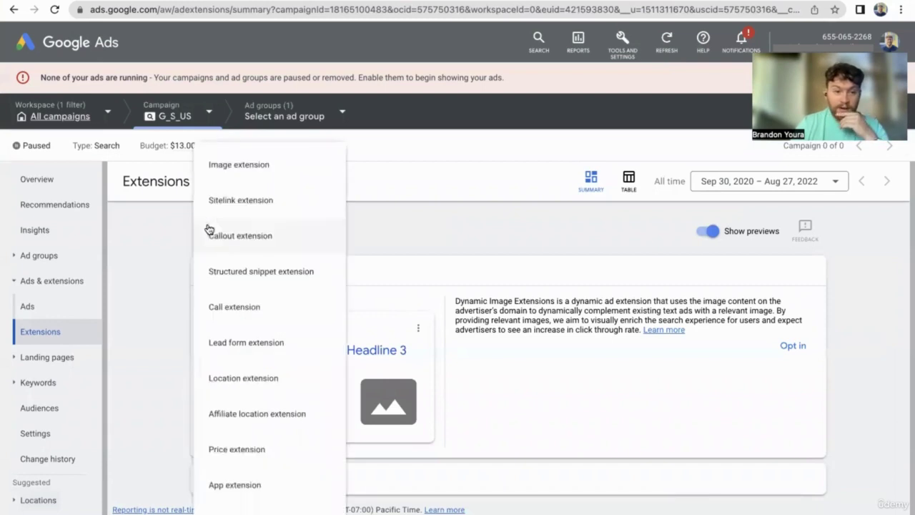
click(237, 318)
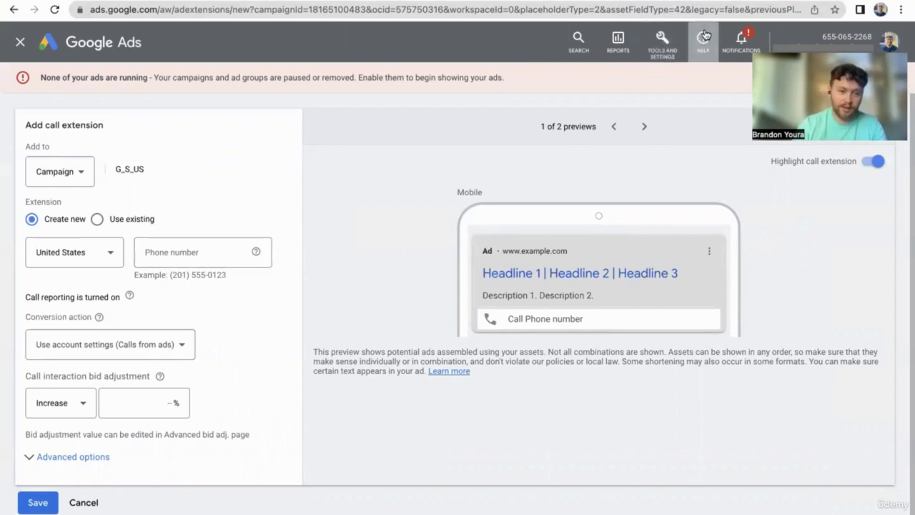
click(83, 502)
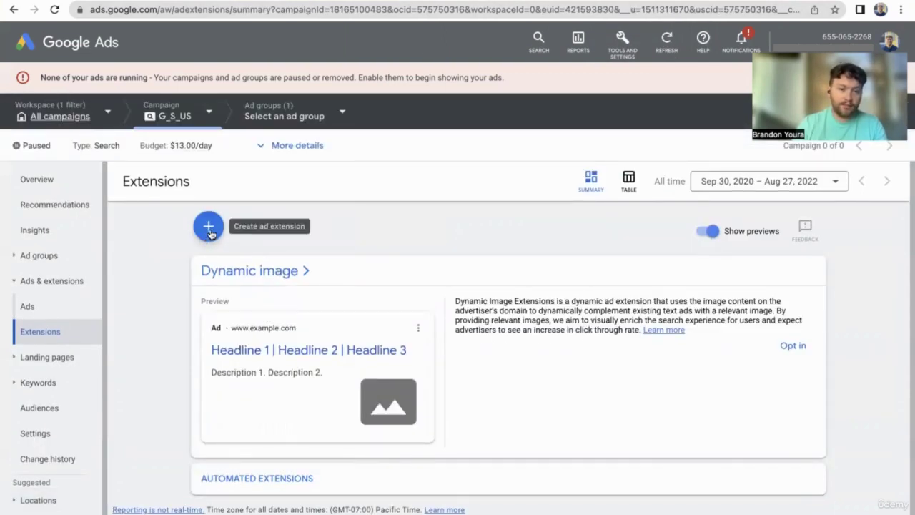
Open the form for a new lead form extension, examine its fields, submission message and terms, and close it without saving.
click(209, 227)
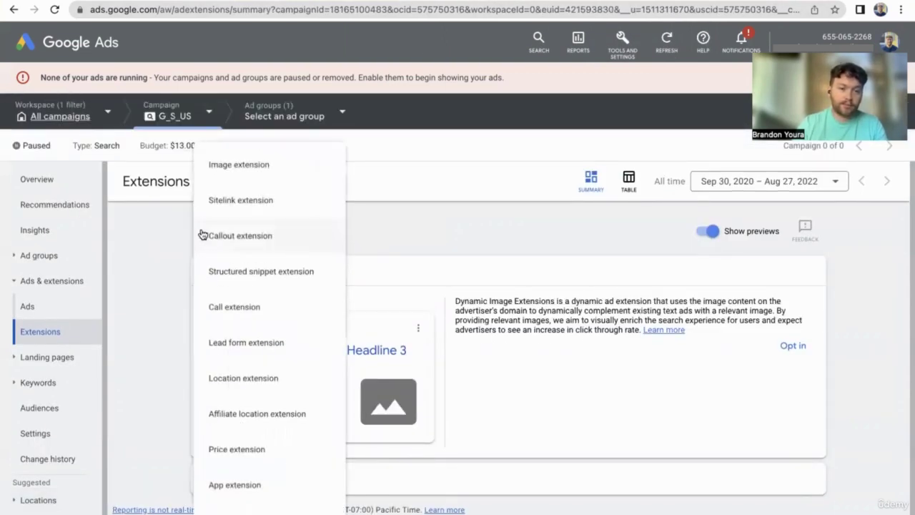
click(249, 350)
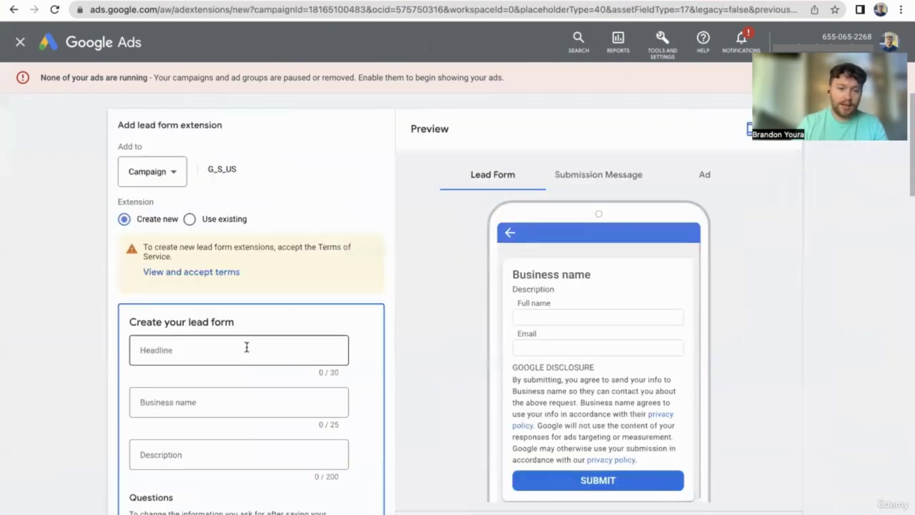
scroll(243, 358, down, 15)
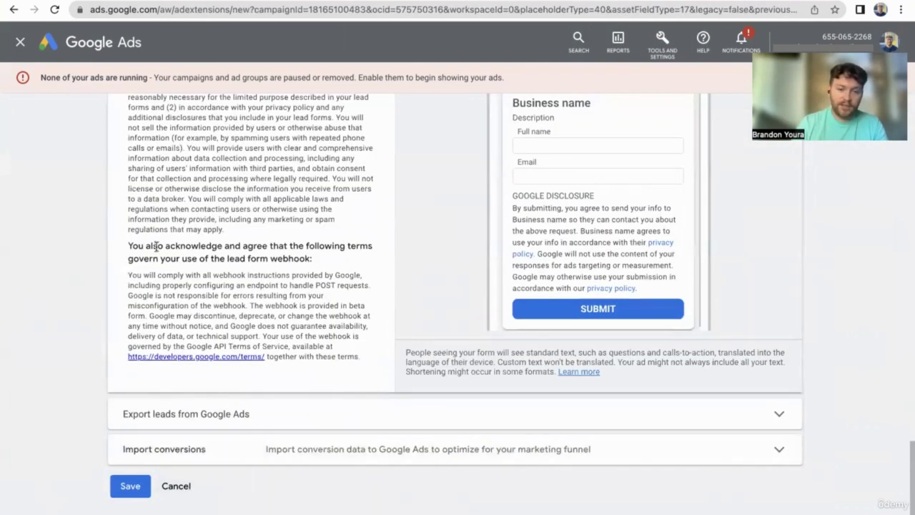
scroll(156, 246, up, 15)
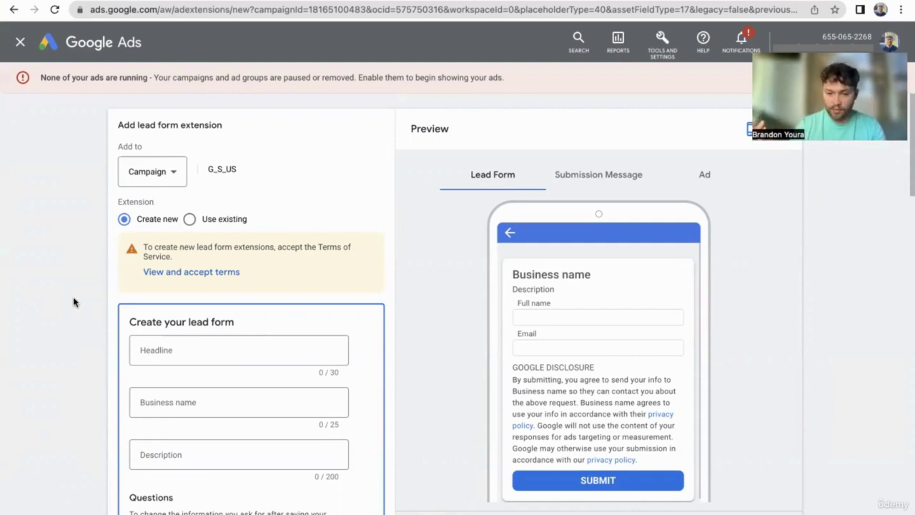
scroll(169, 335, down, 1)
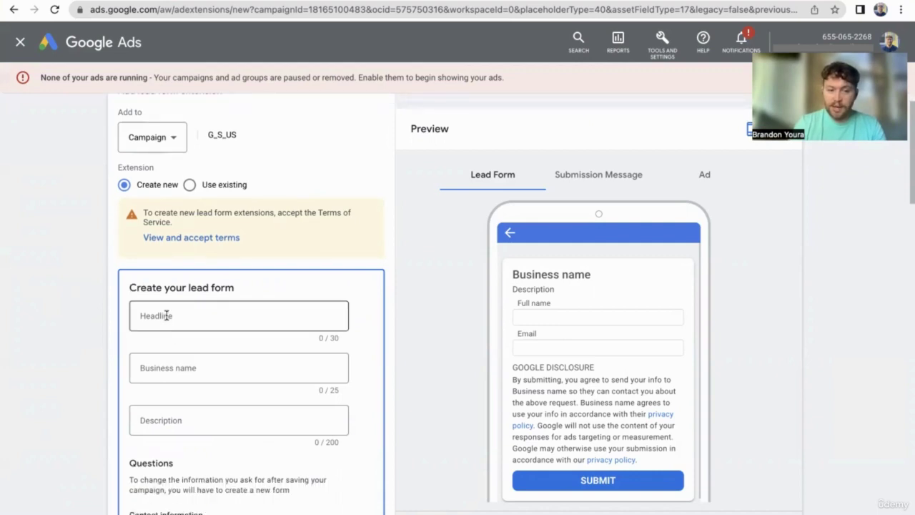
scroll(169, 324, down, 5)
scroll(247, 355, down, 6)
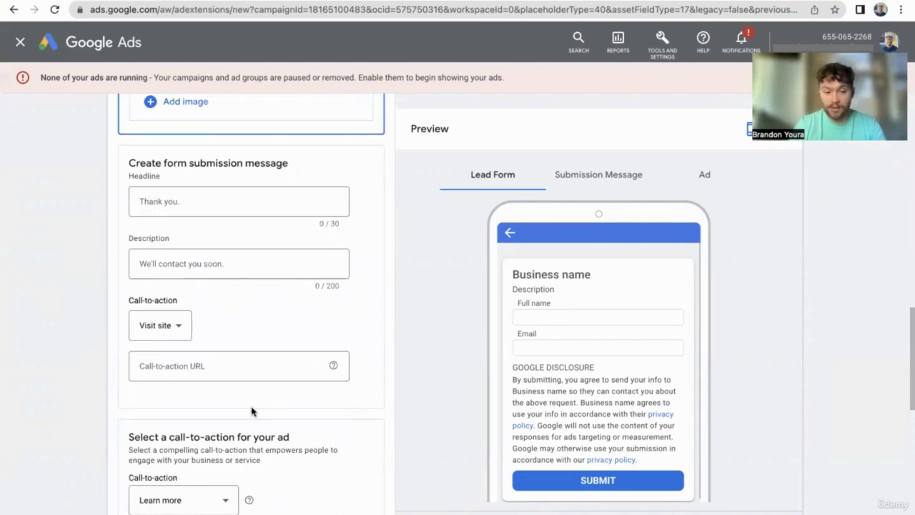
scroll(252, 411, down, 2)
scroll(312, 378, down, 4)
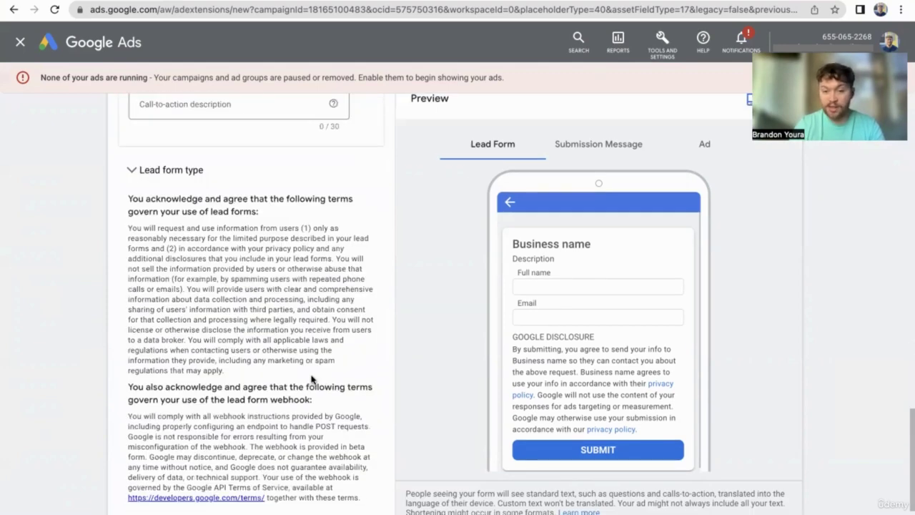
scroll(278, 380, down, 2)
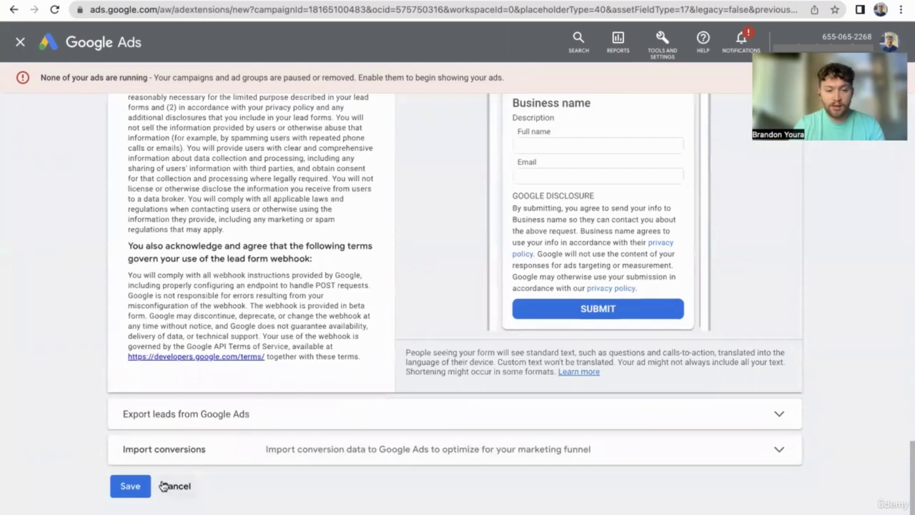
click(165, 487)
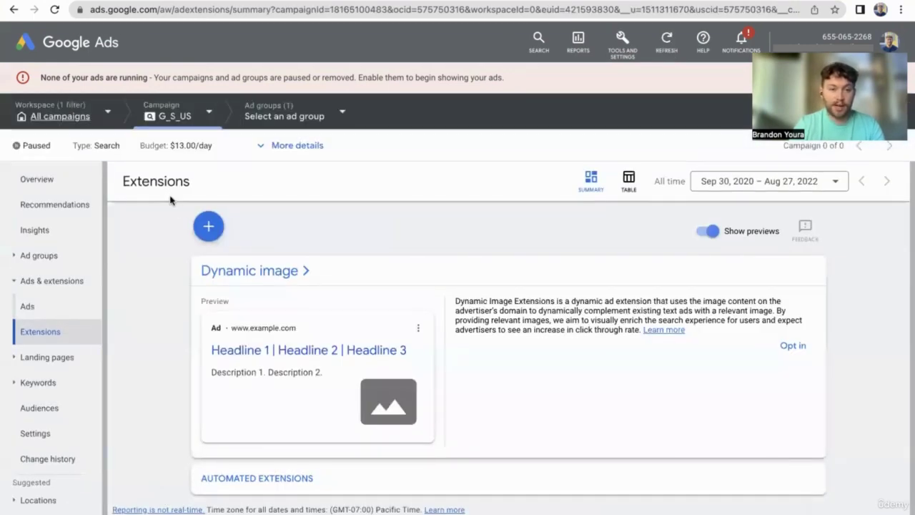
Open the setup for a new location extension, examine its Business Profile Manager account options, and close it without saving.
click(204, 236)
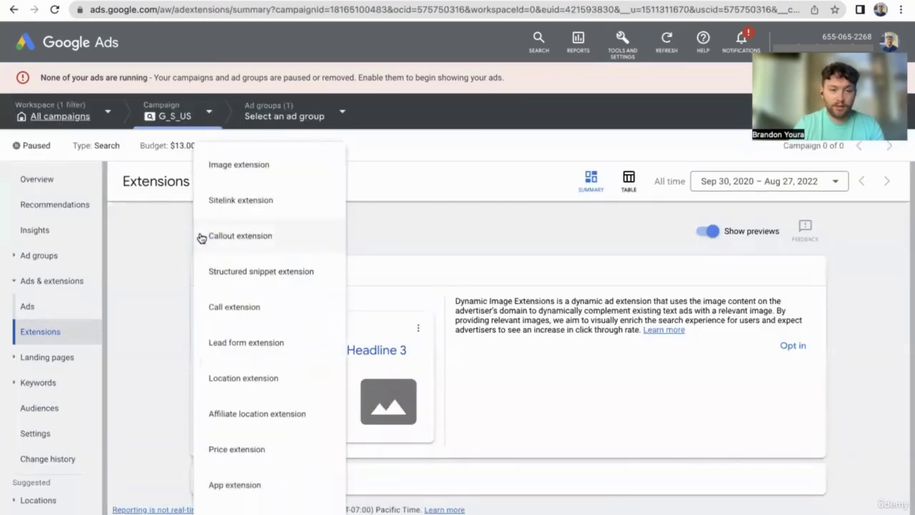
click(271, 389)
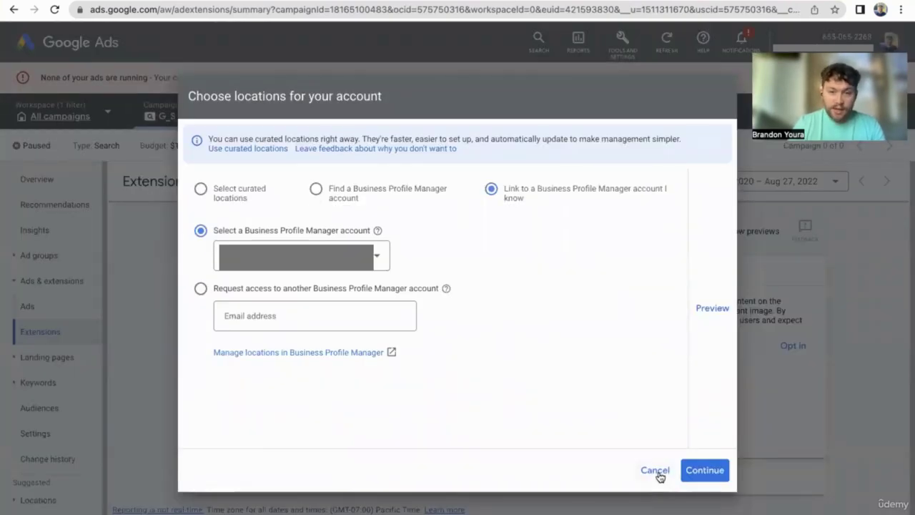
click(655, 471)
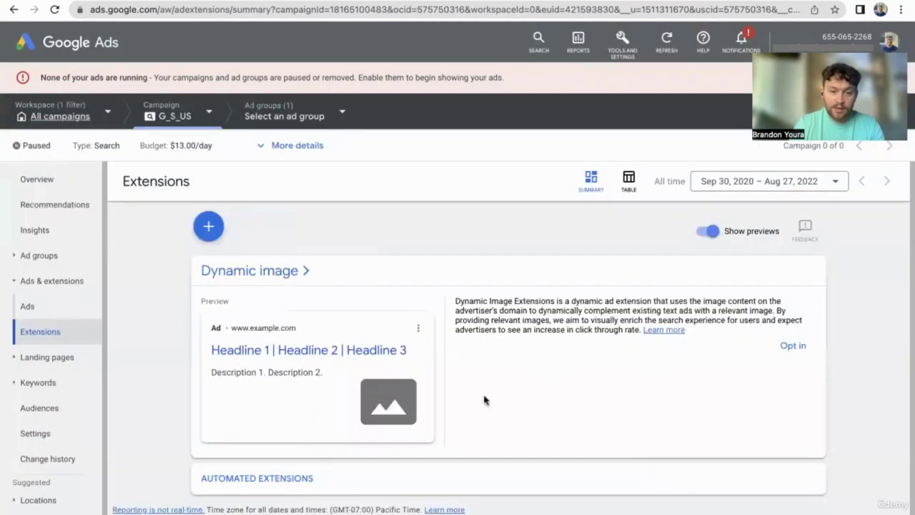
Open the form for a new affiliate location extension, examine its retailer selection, and close it without saving.
click(218, 237)
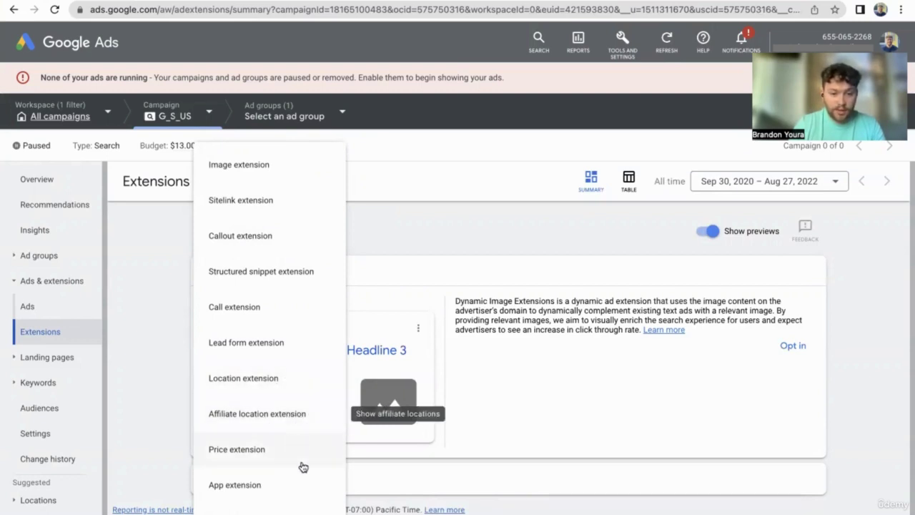
click(295, 417)
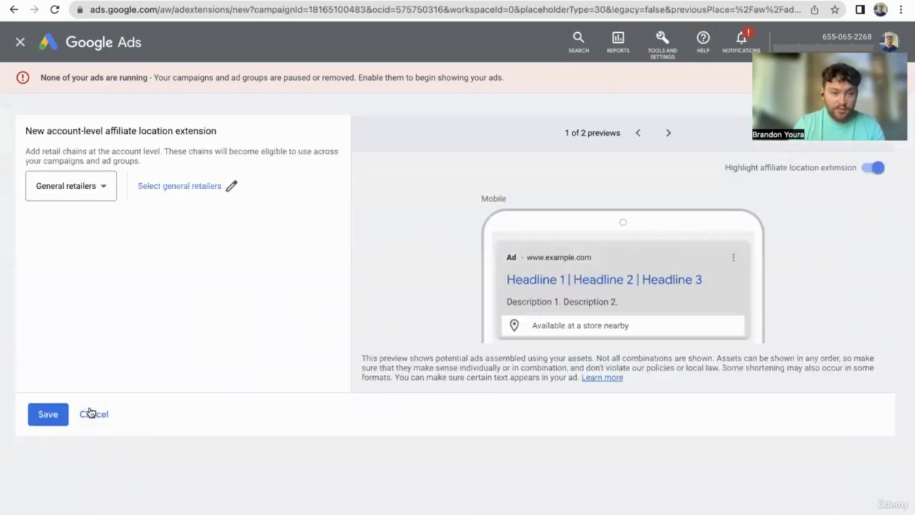
click(90, 414)
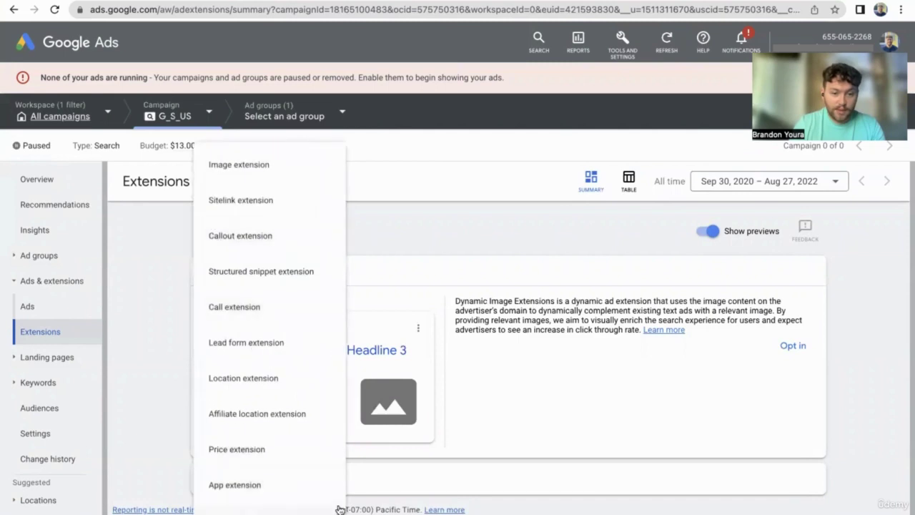
Open the form for a new price extension, examine its type, currency and price item fields, and close it without saving.
click(279, 451)
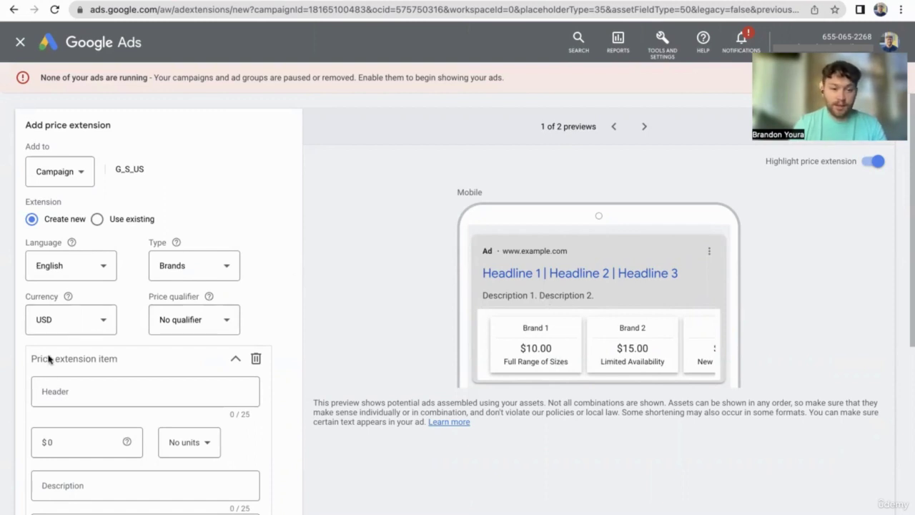
scroll(60, 377, down, 1)
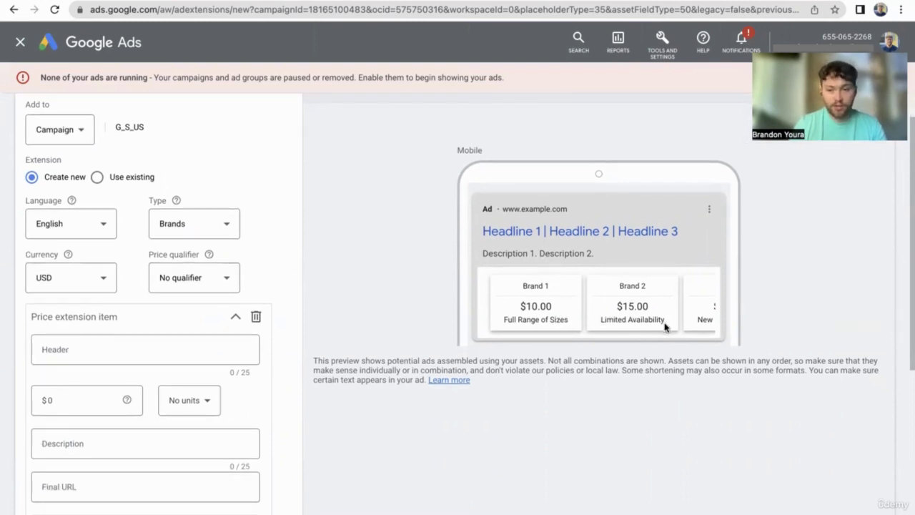
scroll(141, 303, up, 1)
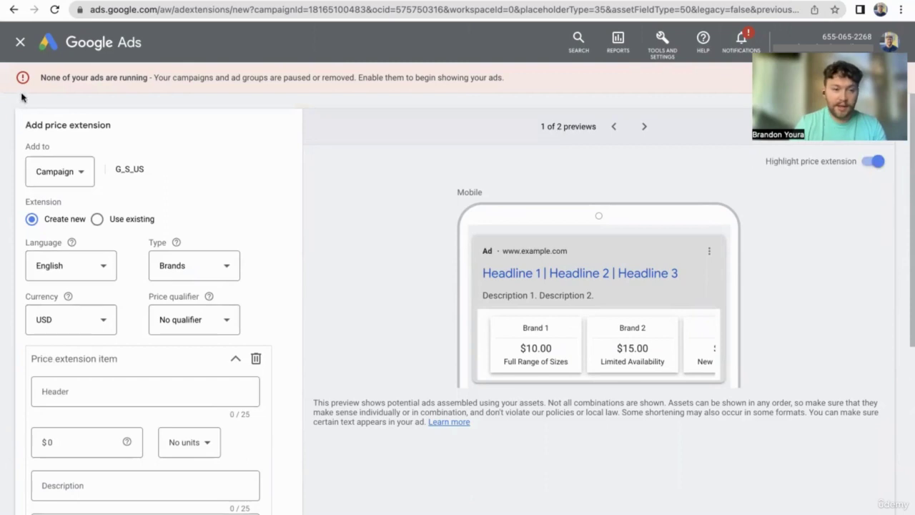
scroll(122, 320, down, 8)
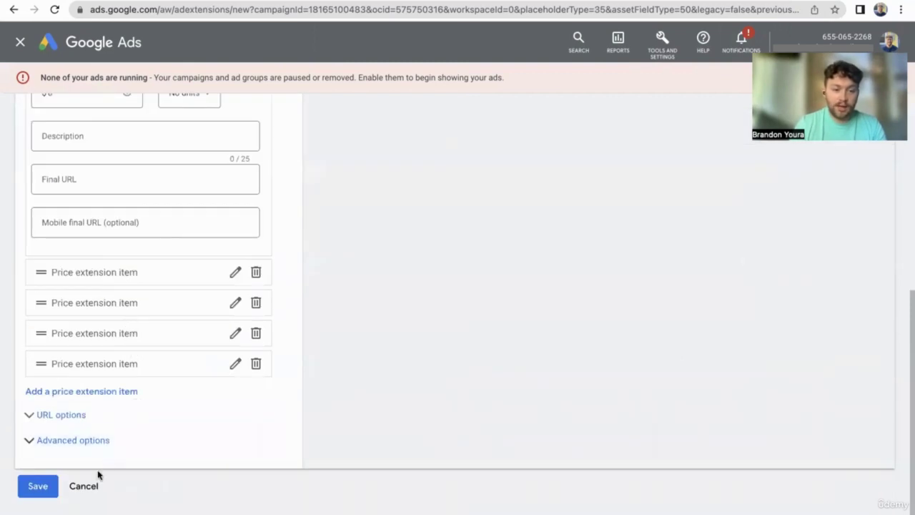
click(84, 486)
Open the form for a new app extension, examine its platform, app lookup and link text settings, and close it without saving.
scroll(195, 380, down, 1)
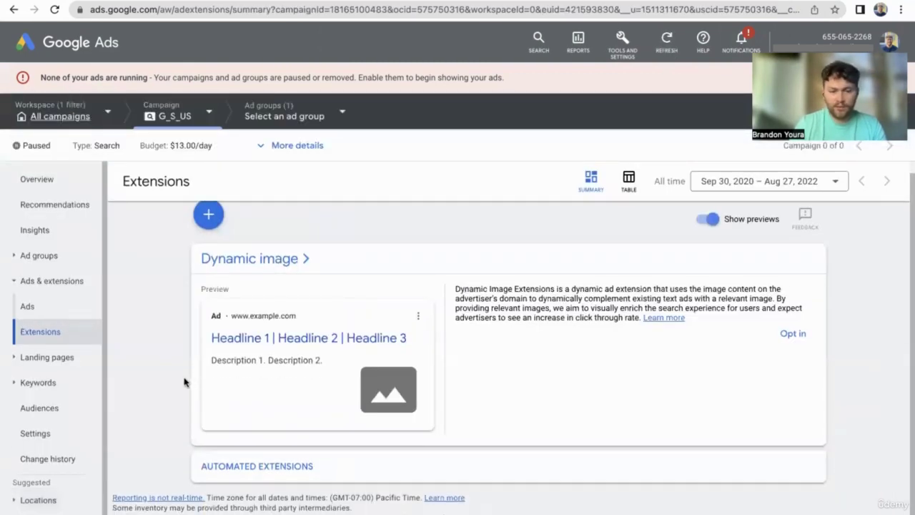
click(207, 215)
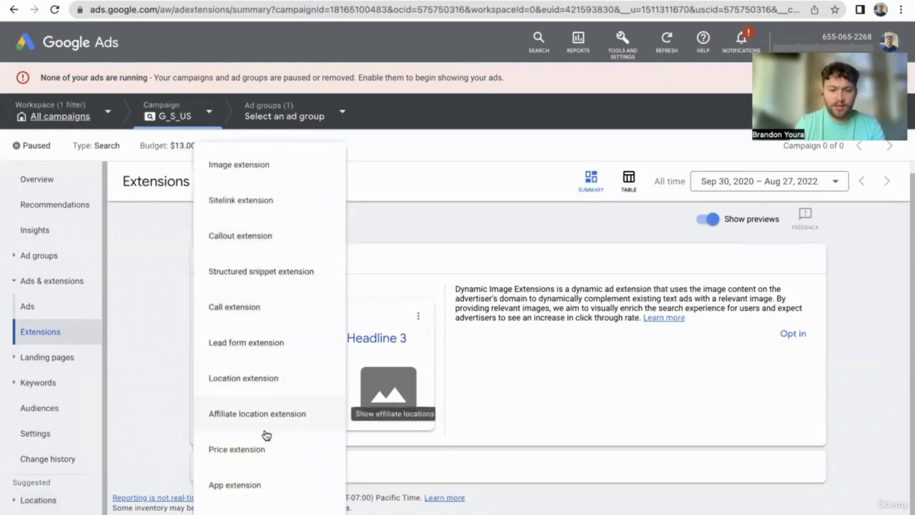
click(275, 493)
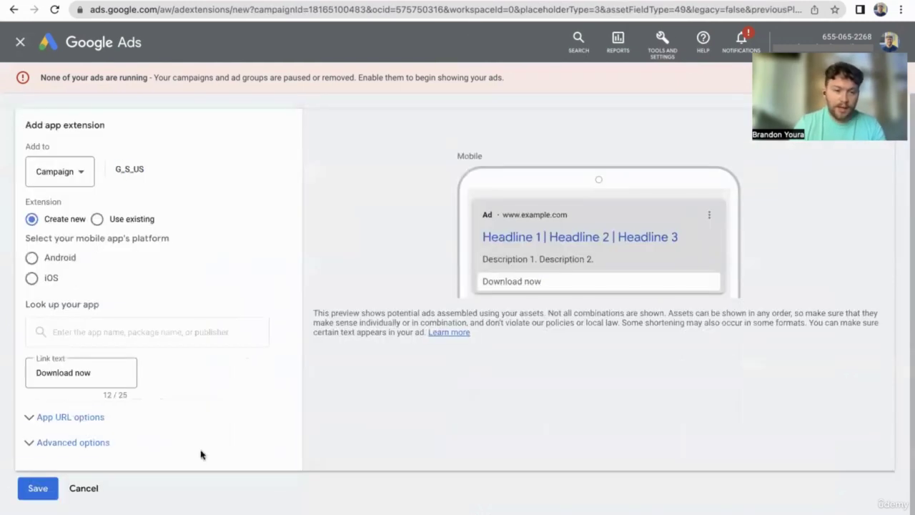
click(96, 489)
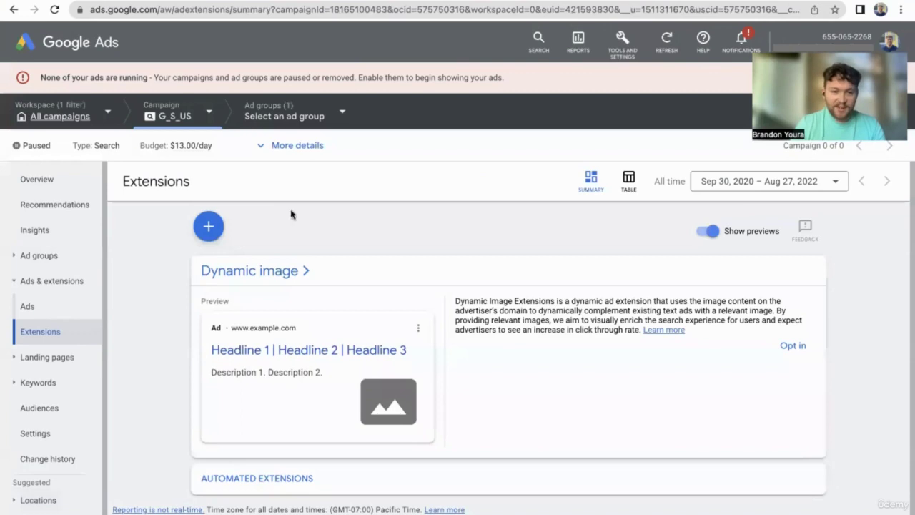
Start a new promotion extension for the campaign and choose Spring Sale as its occasion.
click(216, 220)
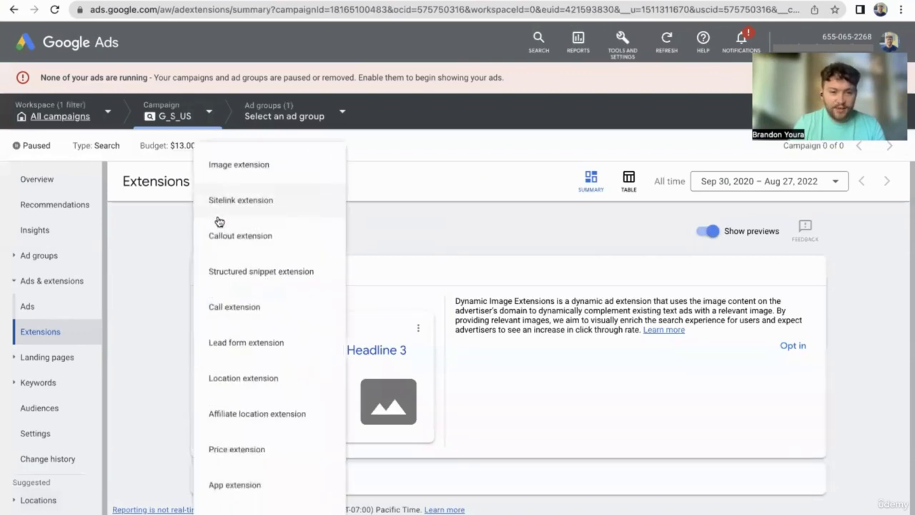
click(283, 512)
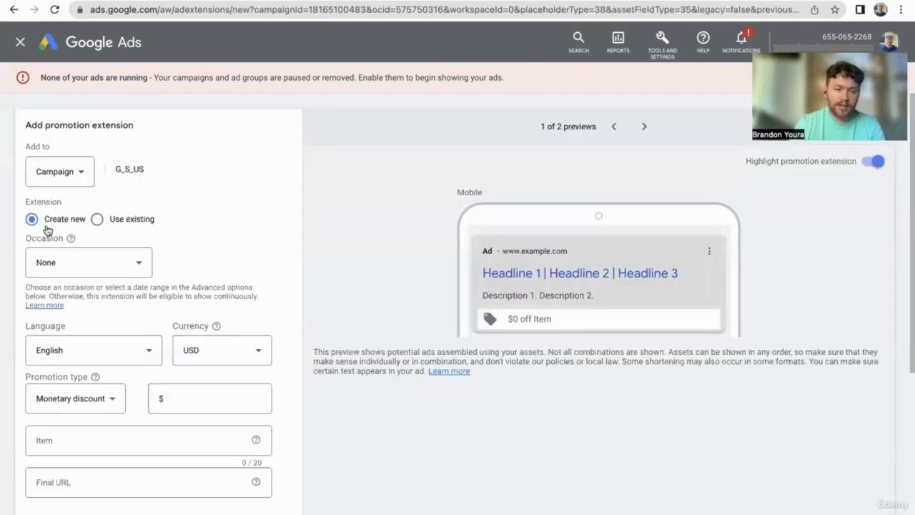
click(91, 273)
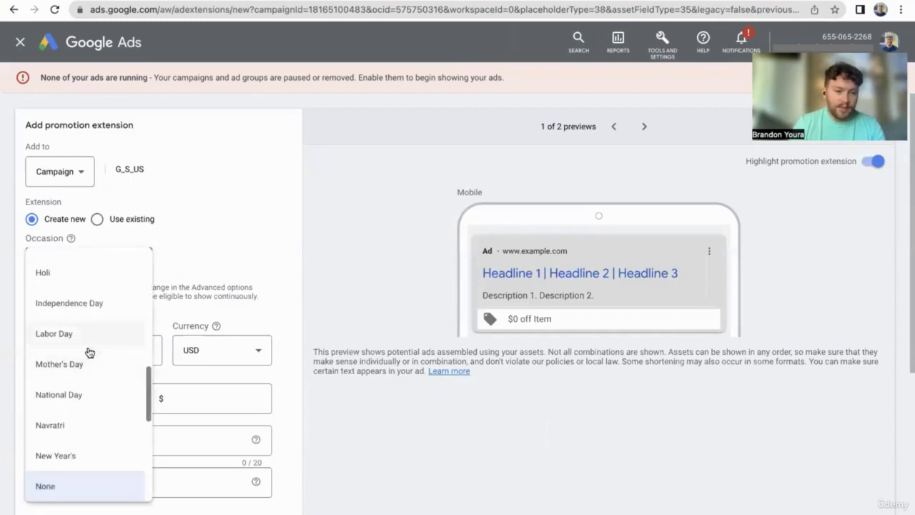
scroll(87, 379, down, 2)
scroll(86, 411, down, 1)
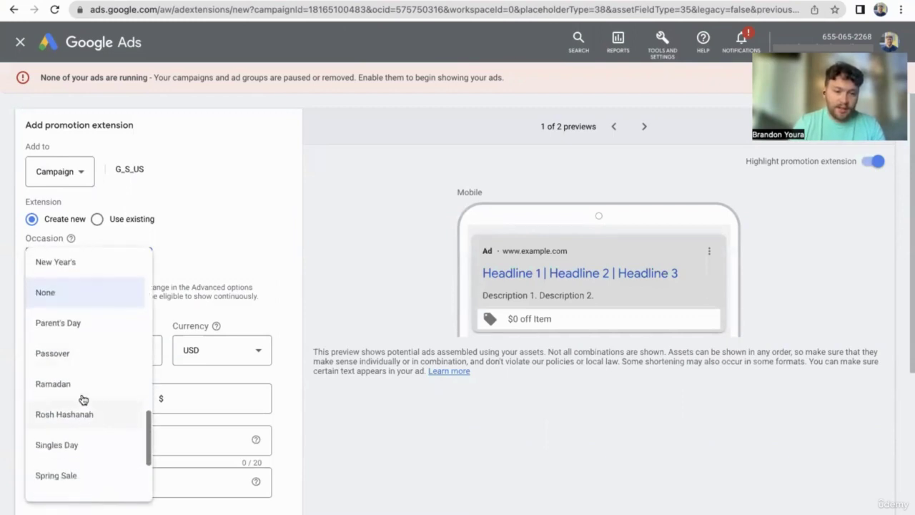
click(105, 477)
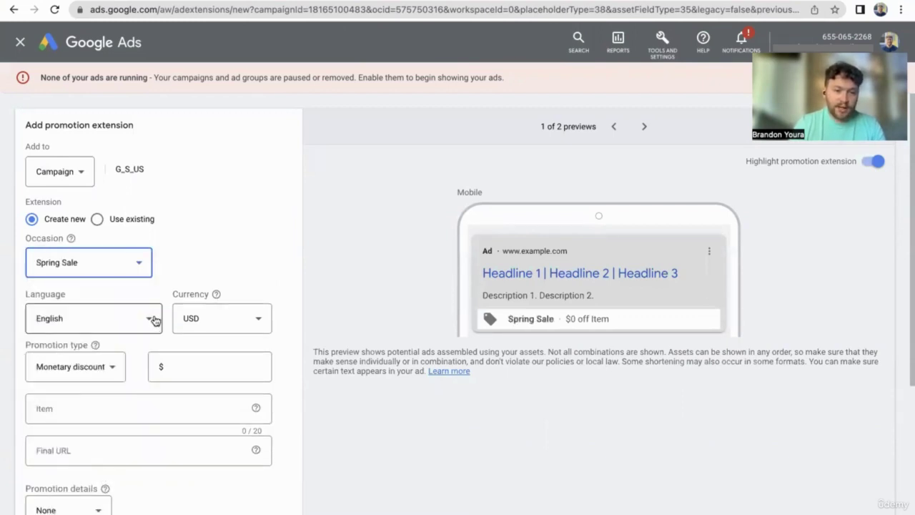
Set the promotion type to a Percent discount of 20% and enter Tshirts as the promoted item.
click(97, 365)
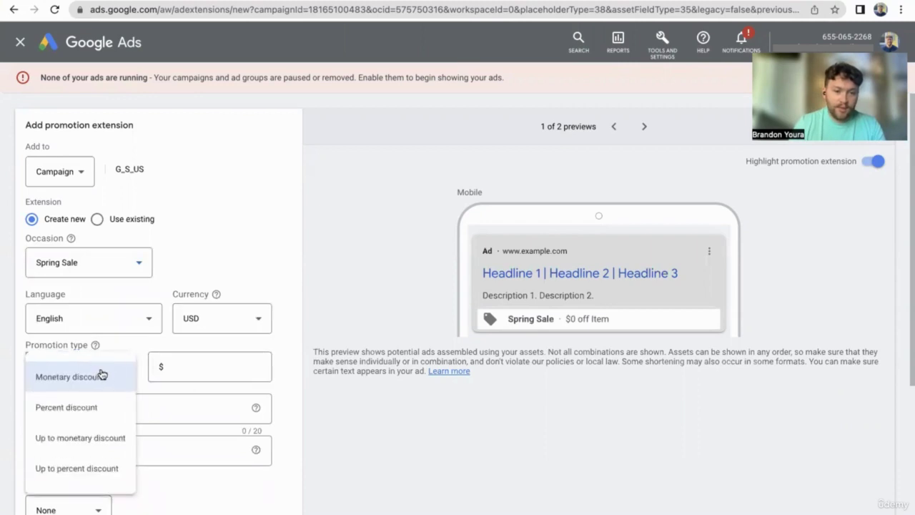
click(98, 406)
click(220, 366)
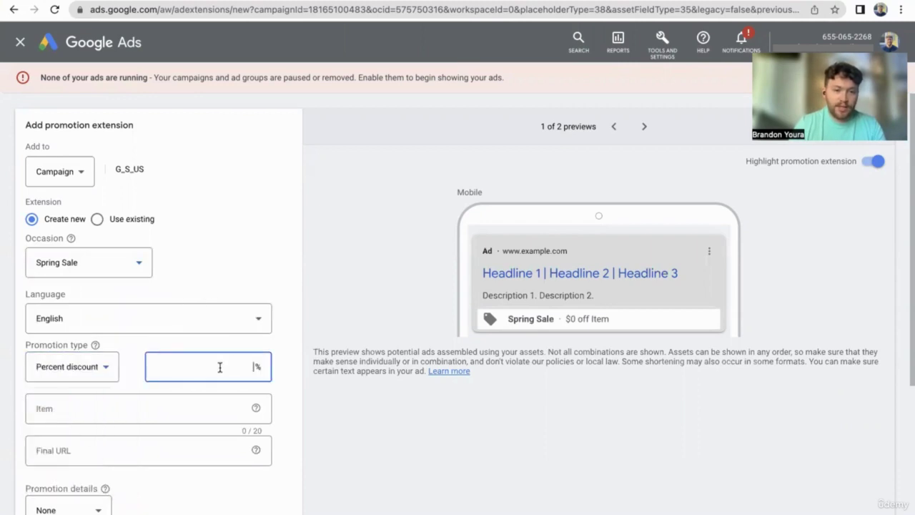
text(20)
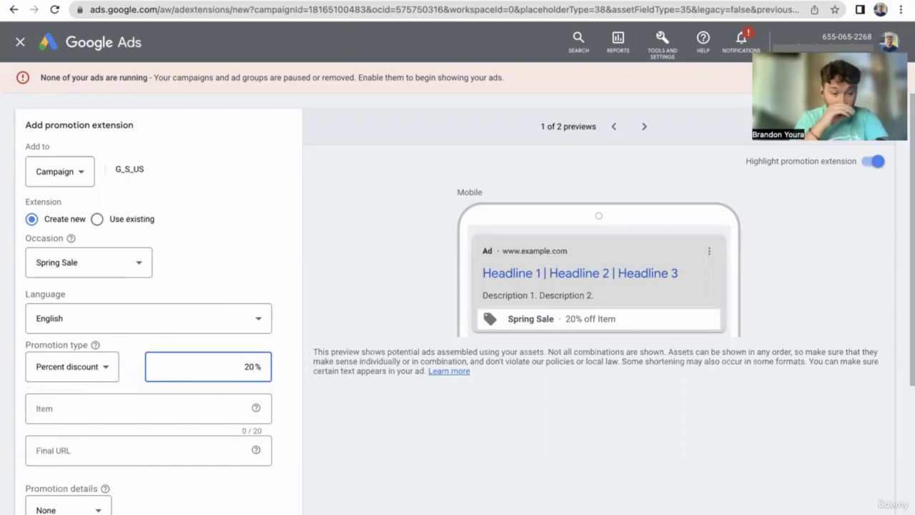
click(159, 412)
scroll(180, 424, down, 3)
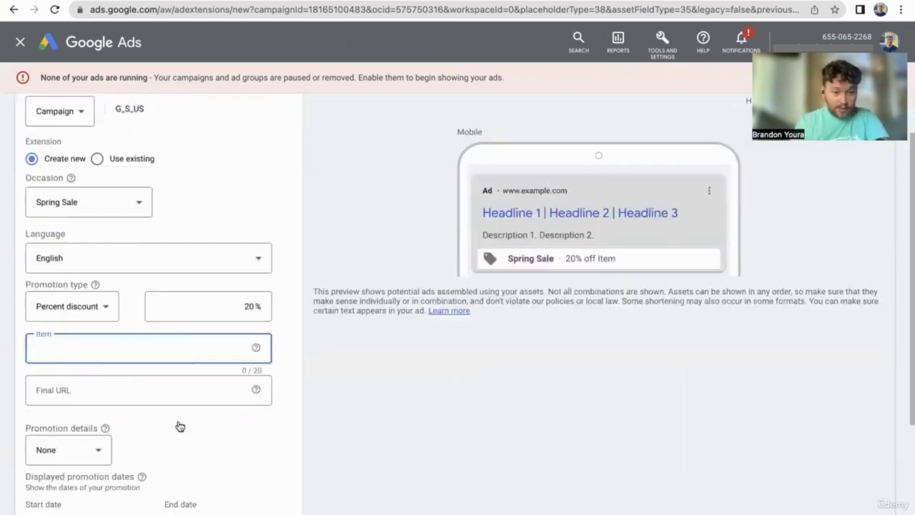
scroll(179, 427, up, 5)
scroll(164, 408, down, 1)
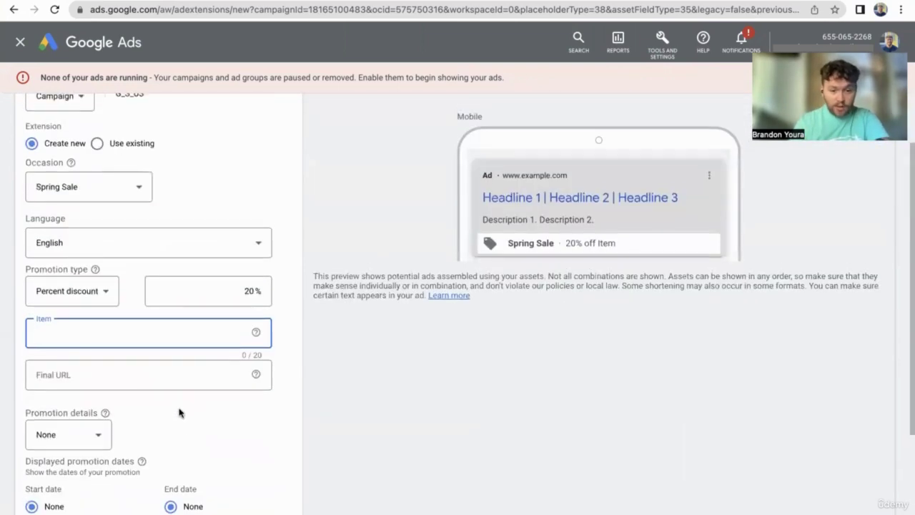
text(Tshirts)
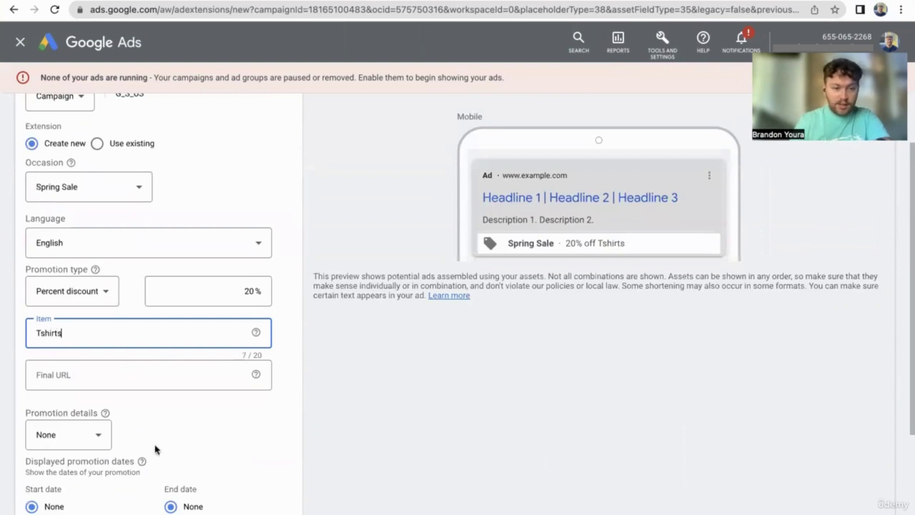
key(Tab)
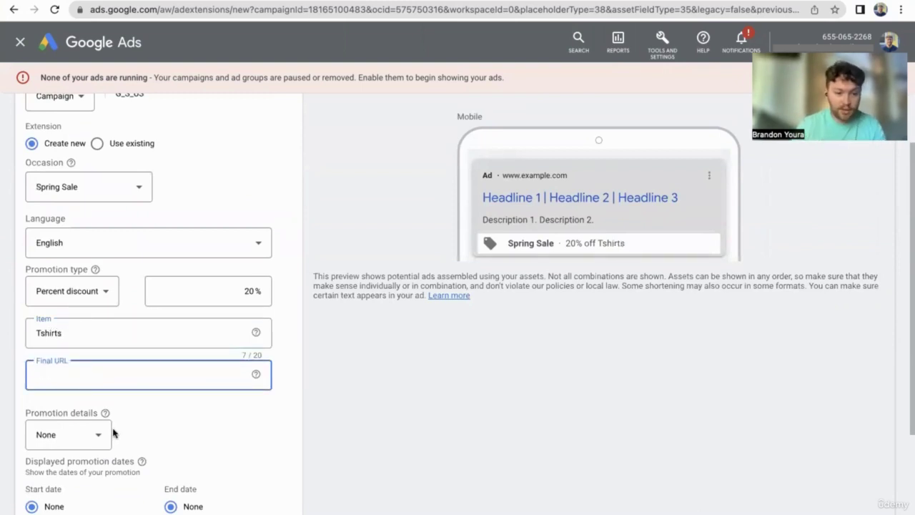
Set the promotion details to Promo code and activate the empty code field.
click(95, 436)
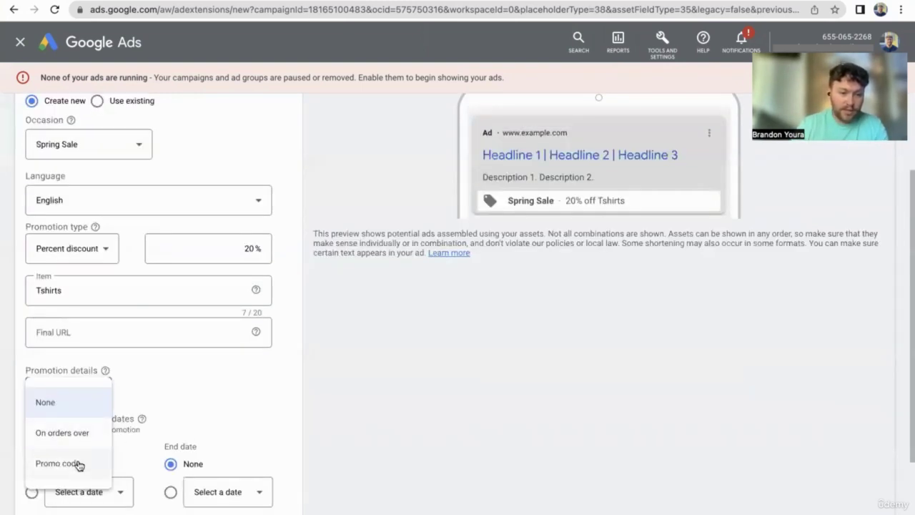
click(78, 465)
click(154, 390)
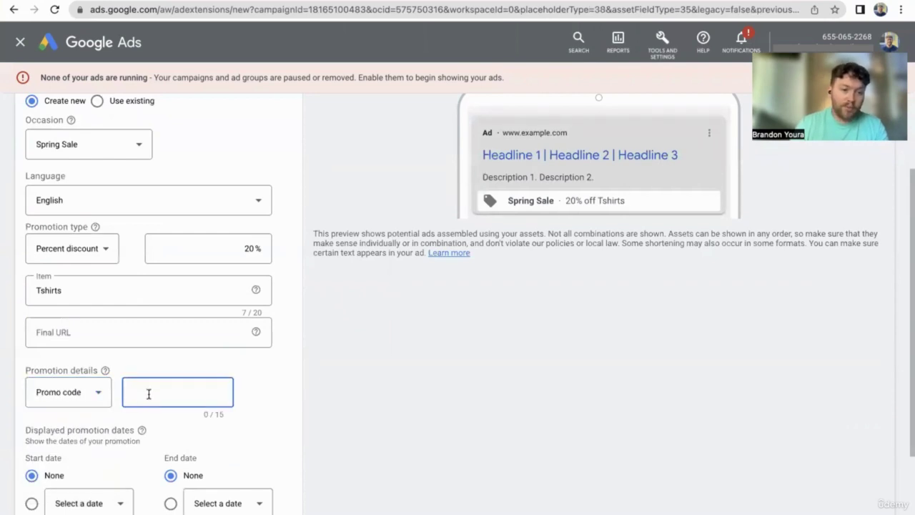
Expand the promotion extension's URL options to examine them, and close the promotion form without saving.
scroll(143, 443, down, 2)
click(61, 416)
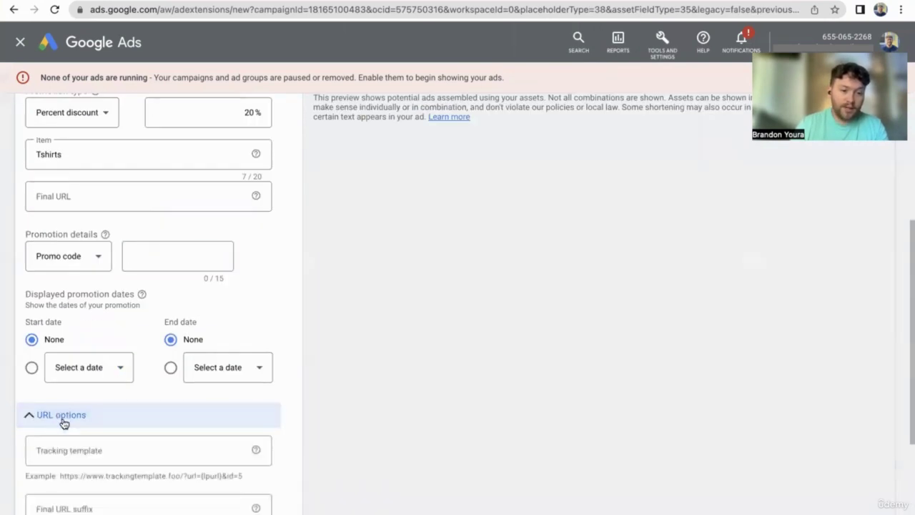
scroll(81, 357, up, 3)
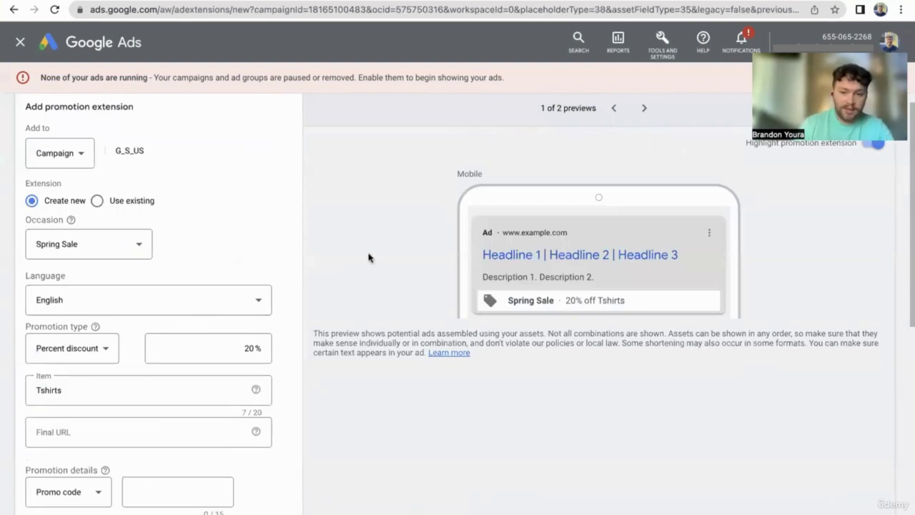
scroll(182, 349, down, 6)
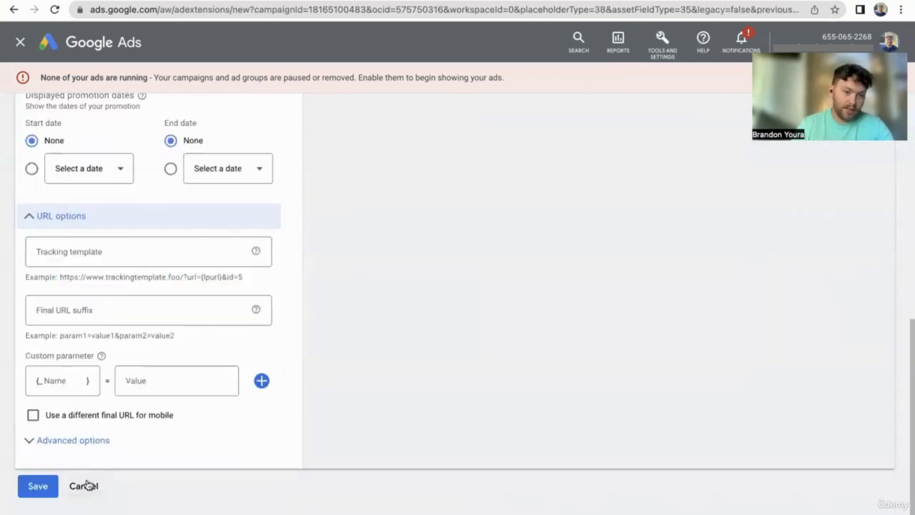
click(84, 486)
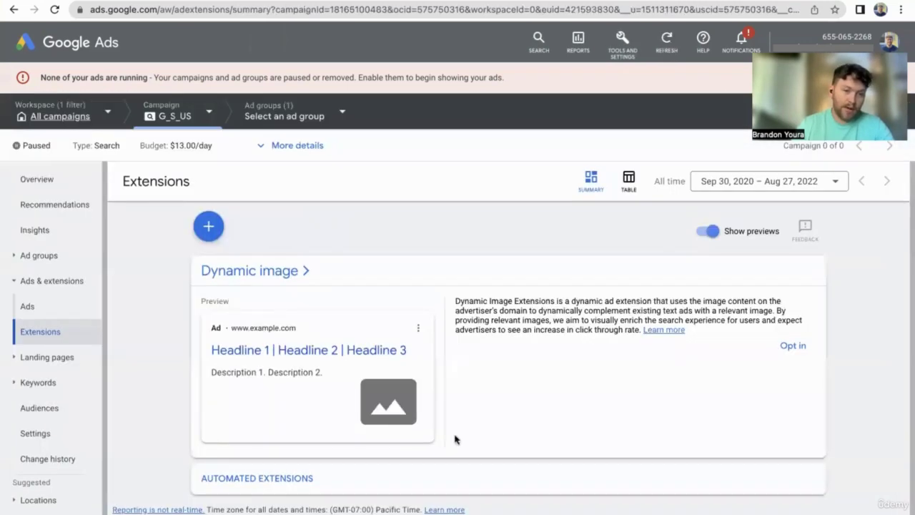
Open the form for a new callout extension, examine its callout text fields, and return to the extensions overview without saving.
click(210, 221)
click(212, 237)
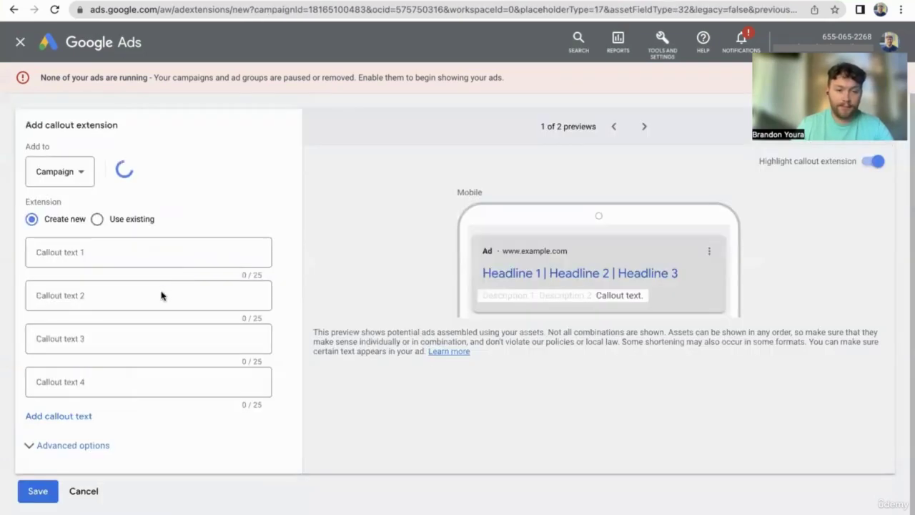
click(91, 485)
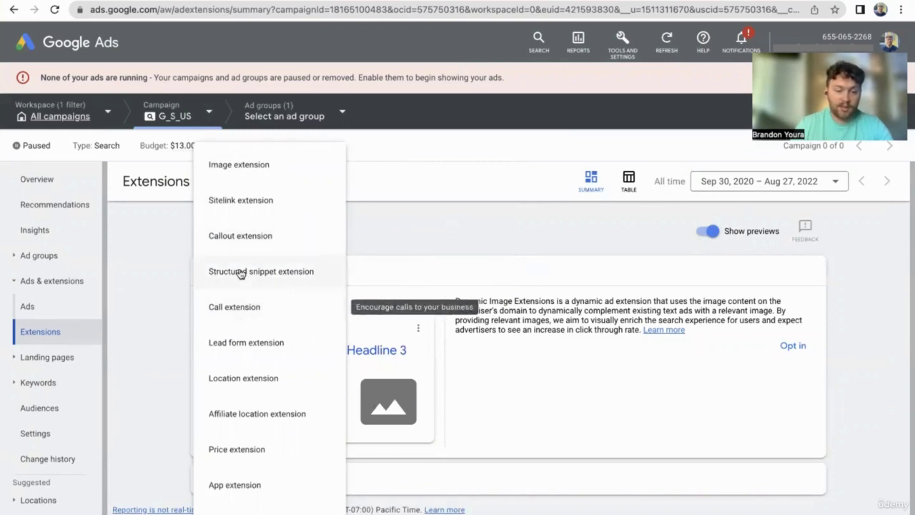
click(165, 309)
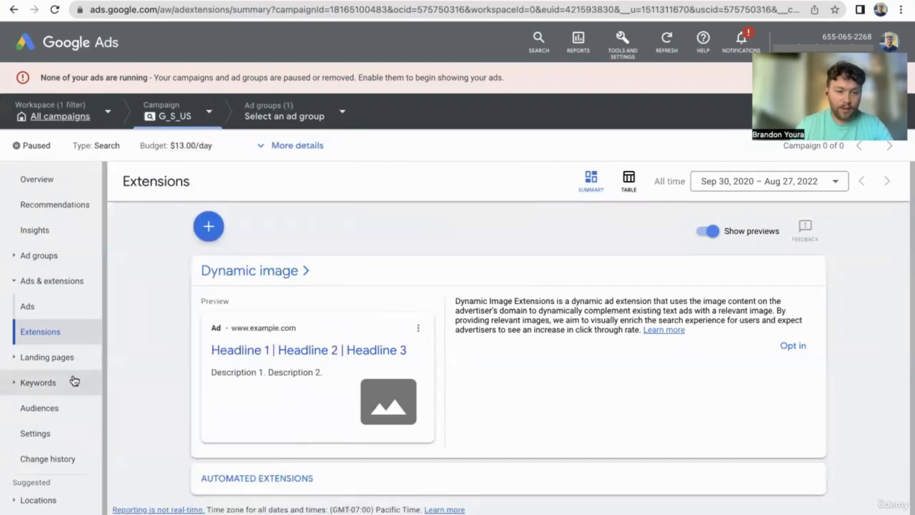
Collapse the Ads & extensions section, expand the Keywords and Landing pages sections, and open the Landing pages report.
scroll(32, 336, down, 1)
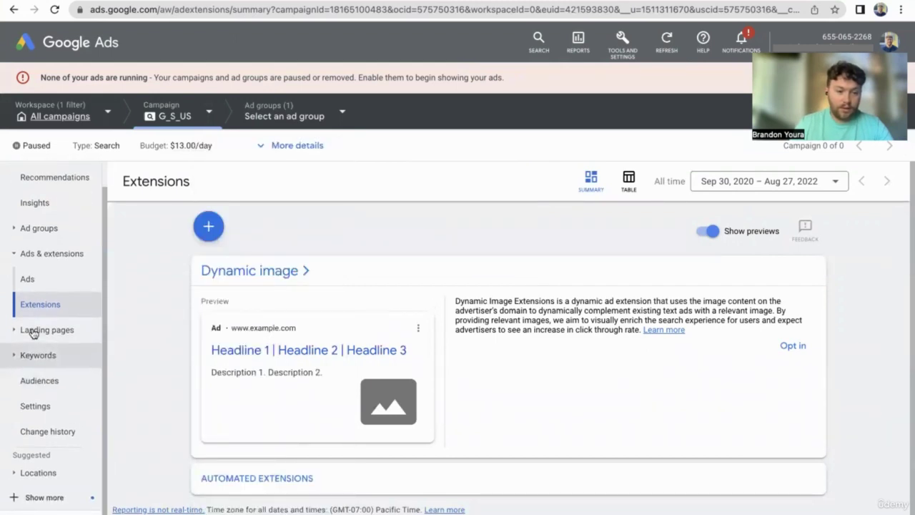
click(17, 262)
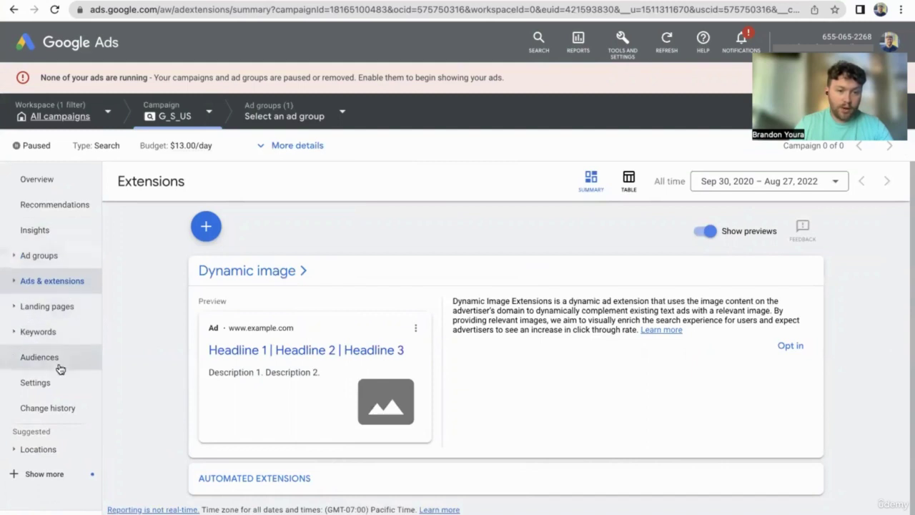
click(15, 331)
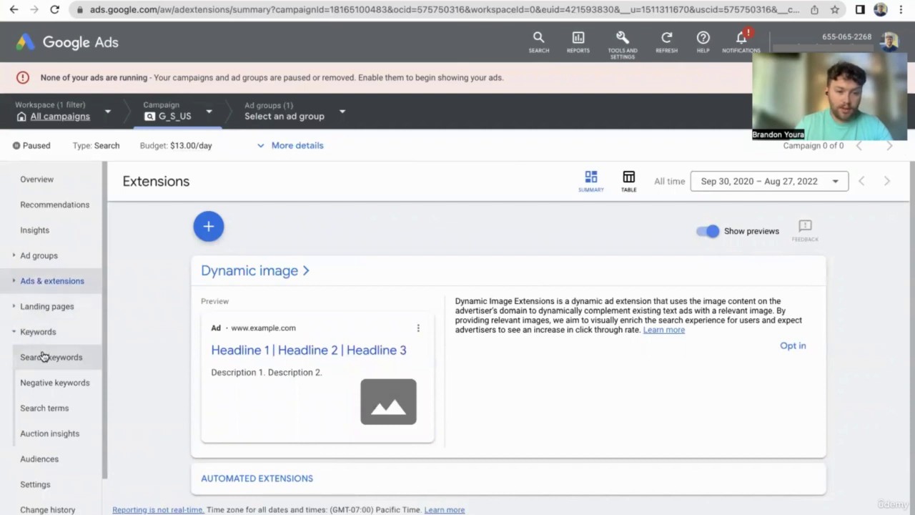
click(17, 307)
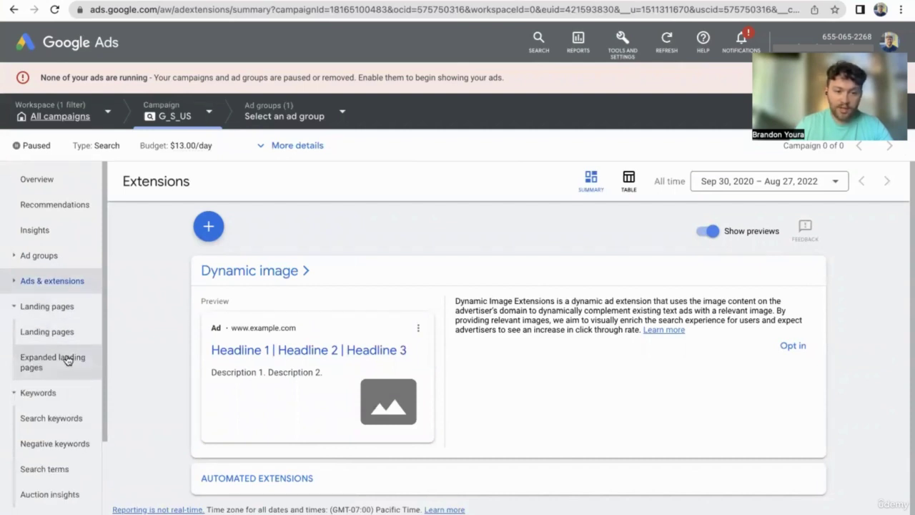
click(61, 331)
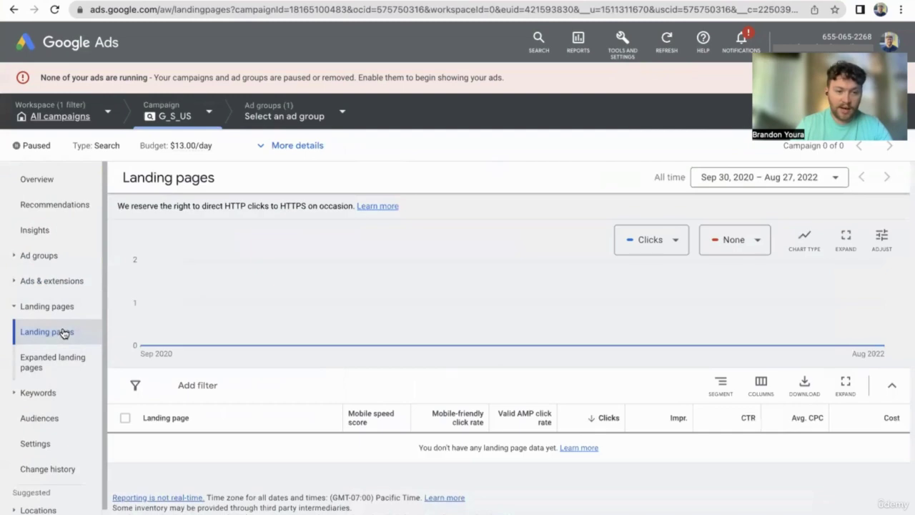
Open the campaign's search keywords and set the keyword status filter to Enabled, Paused.
click(40, 420)
click(22, 330)
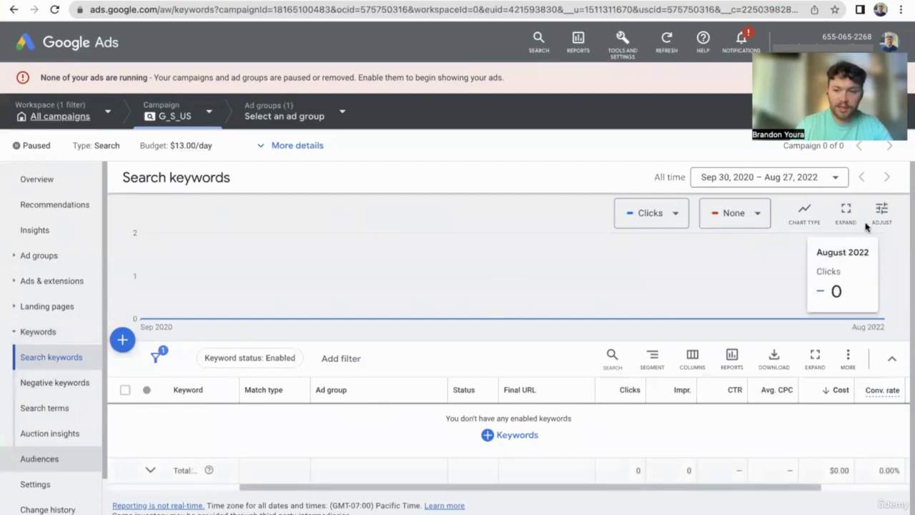
click(254, 363)
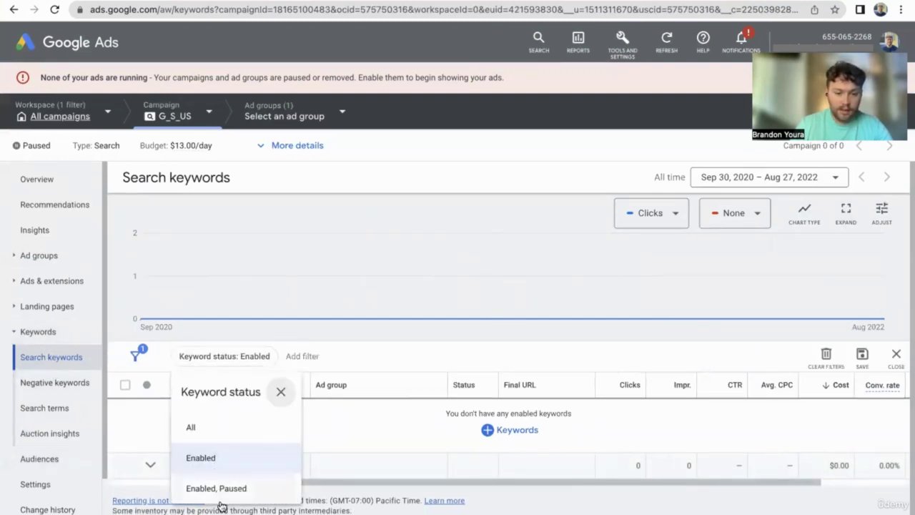
click(216, 488)
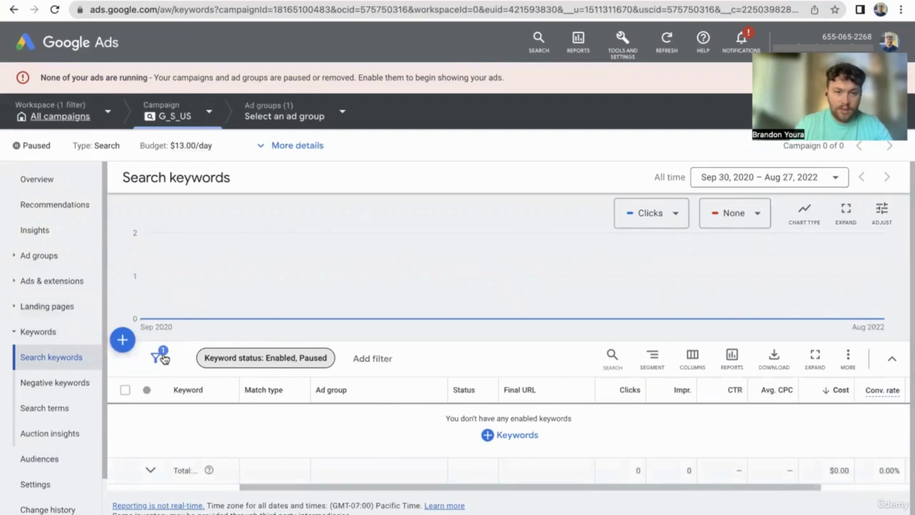
Examine the additional filter categories and the keyword status choices available for the search keywords table.
click(281, 359)
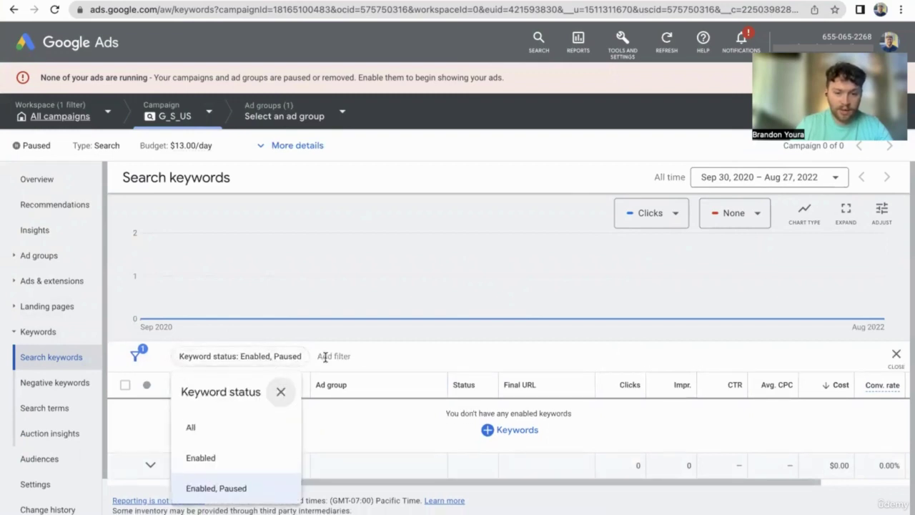
click(335, 358)
scroll(401, 284, down, 1)
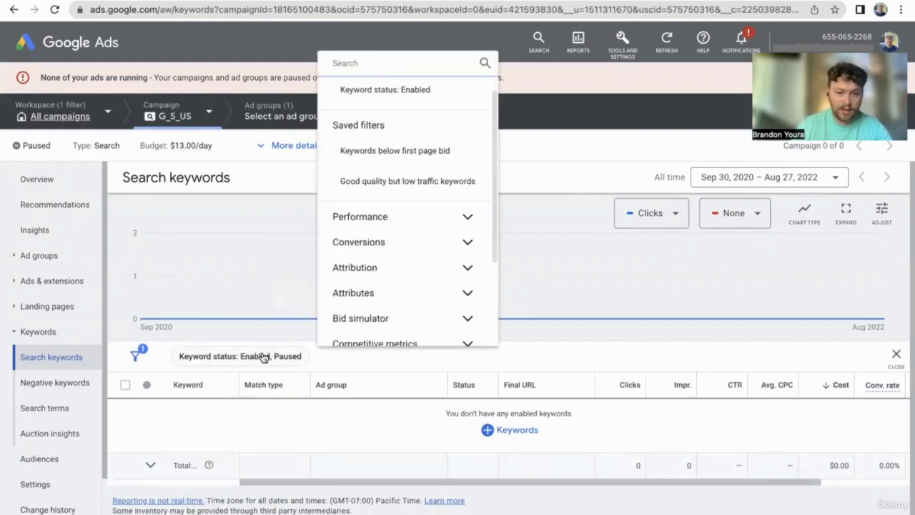
click(264, 357)
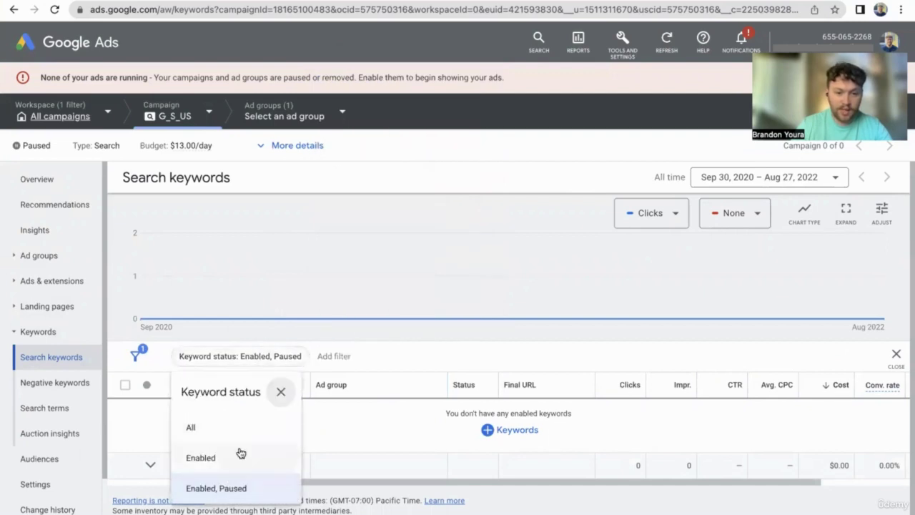
click(400, 419)
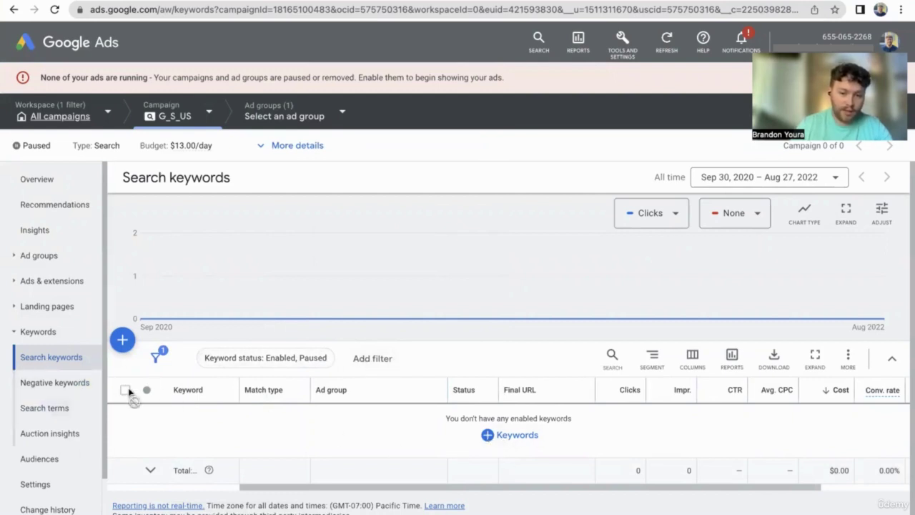
Examine the negative keyword form's Campaign and Ad group levels and its negative keyword list option, and close it without saving.
click(64, 389)
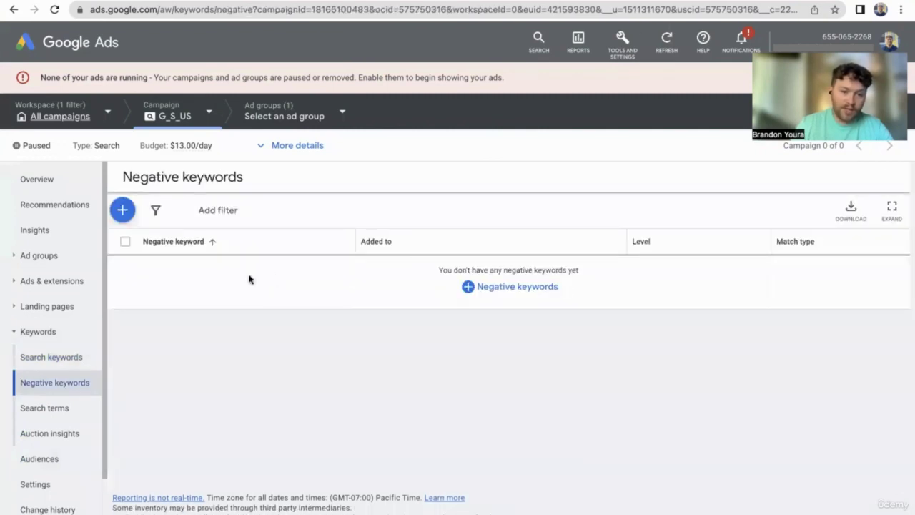
click(516, 289)
click(164, 340)
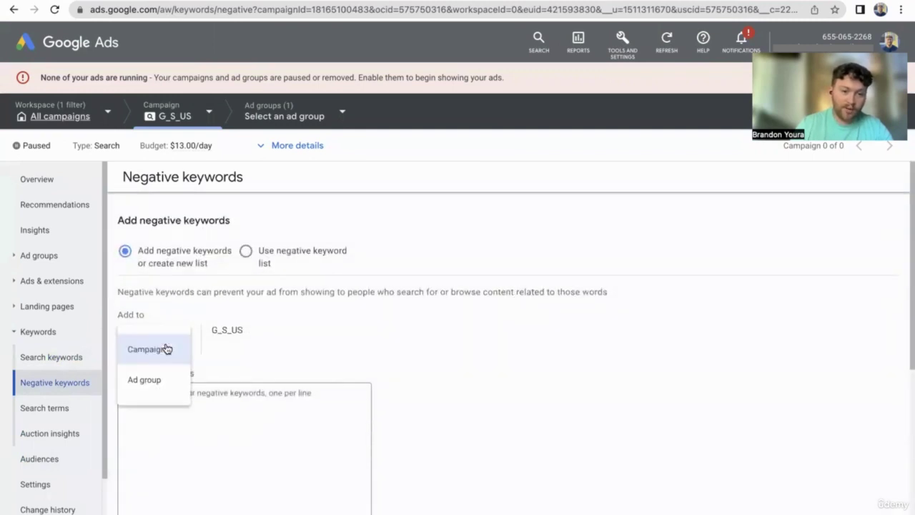
click(263, 256)
scroll(265, 398, down, 5)
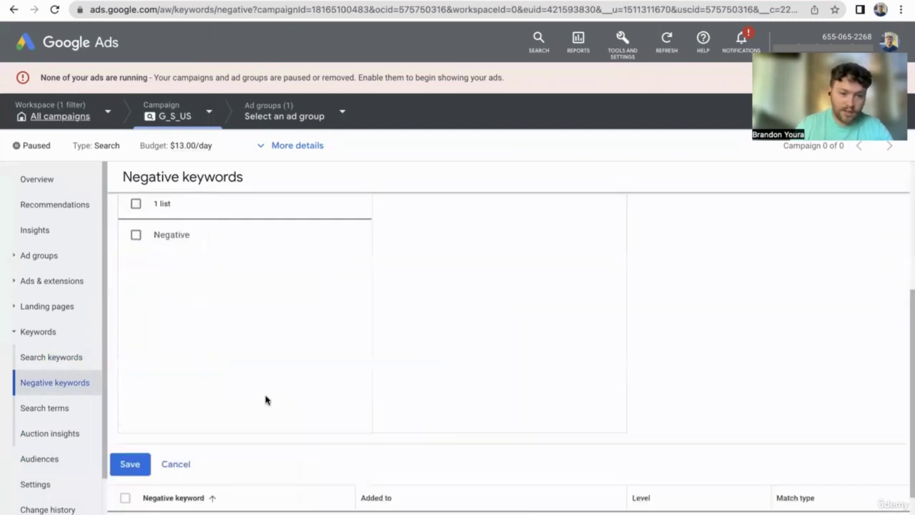
click(176, 381)
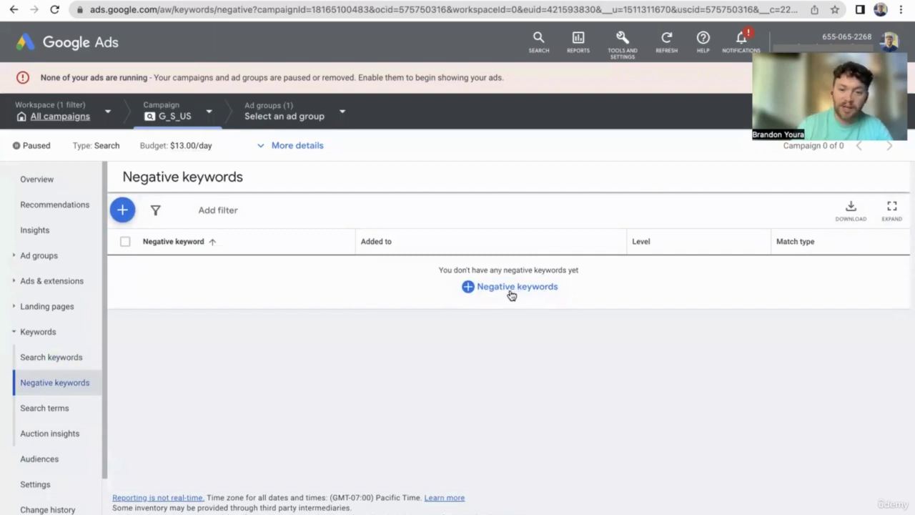
Add "cheap" as a campaign-level negative keyword for G_S_US and save it.
click(486, 289)
click(206, 463)
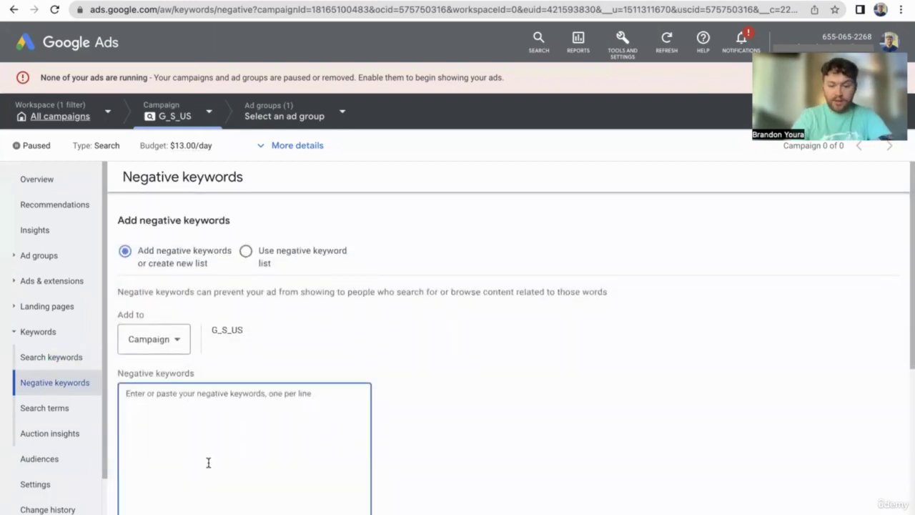
text(cheap)
scroll(207, 463, down, 4)
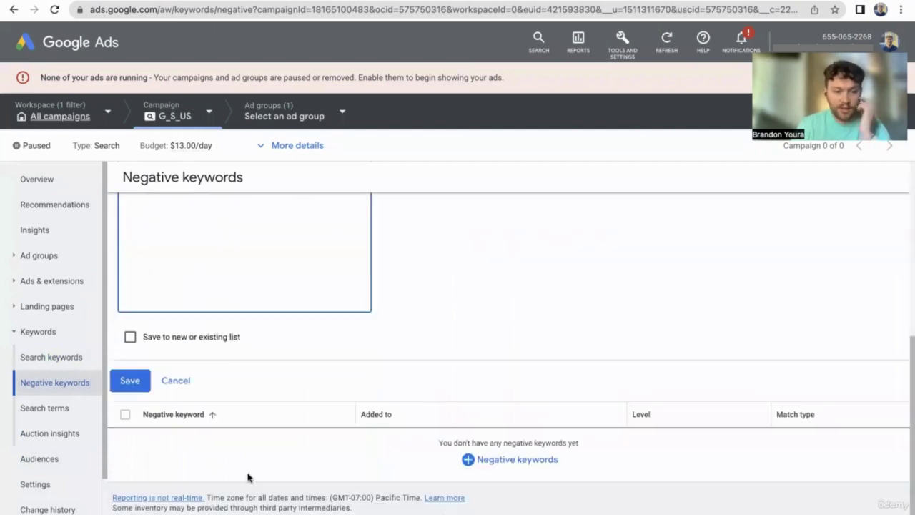
click(123, 379)
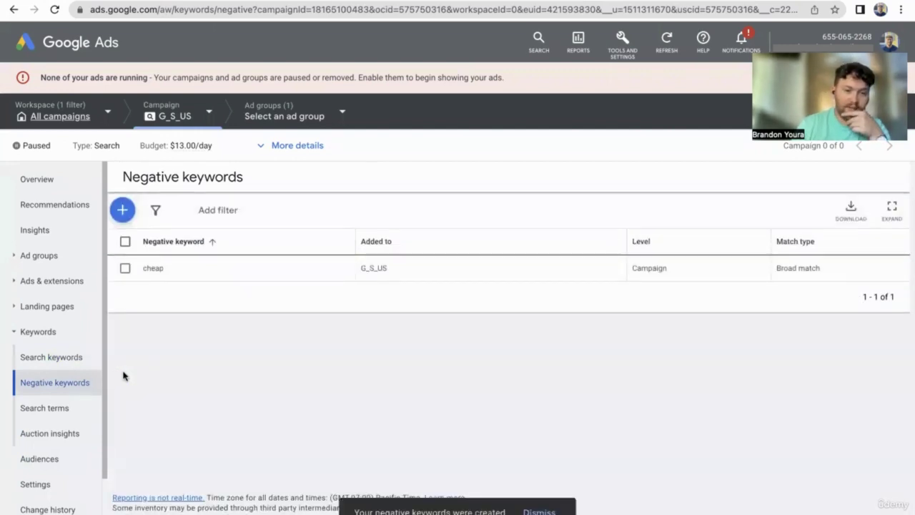
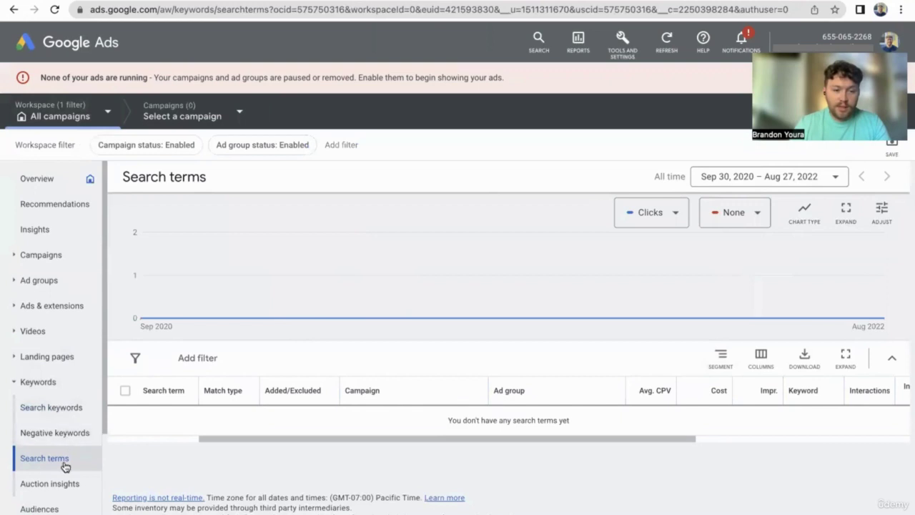
Set the campaign status filter to Enabled, Paused for the all-campaigns search terms report.
click(185, 118)
click(230, 144)
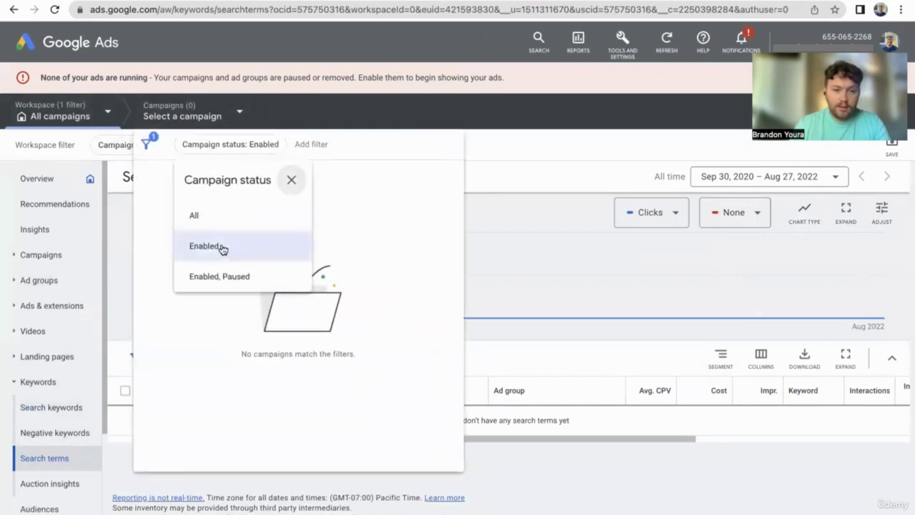
click(233, 274)
click(586, 460)
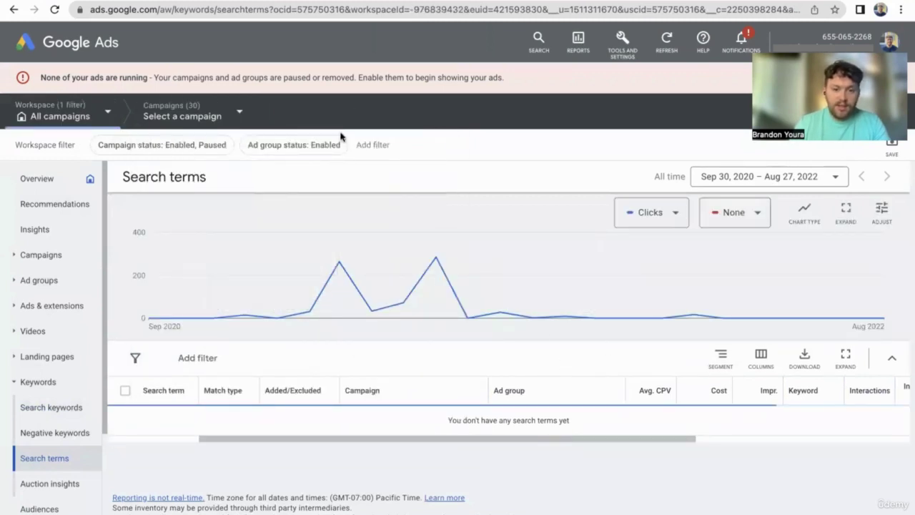
Examine the search terms table across its match type, campaign, cost, keyword and conversion columns.
scroll(387, 250, down, 3)
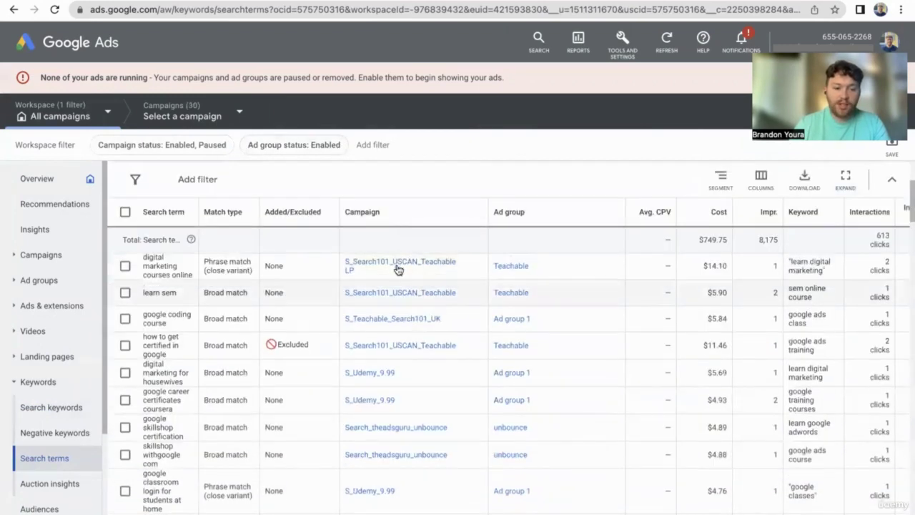
scroll(386, 272, up, 1)
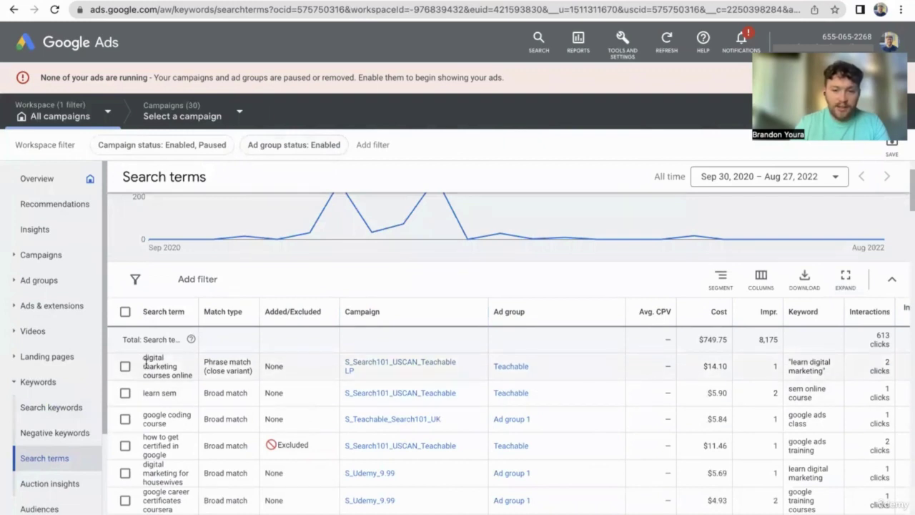
scroll(554, 406, right, 4)
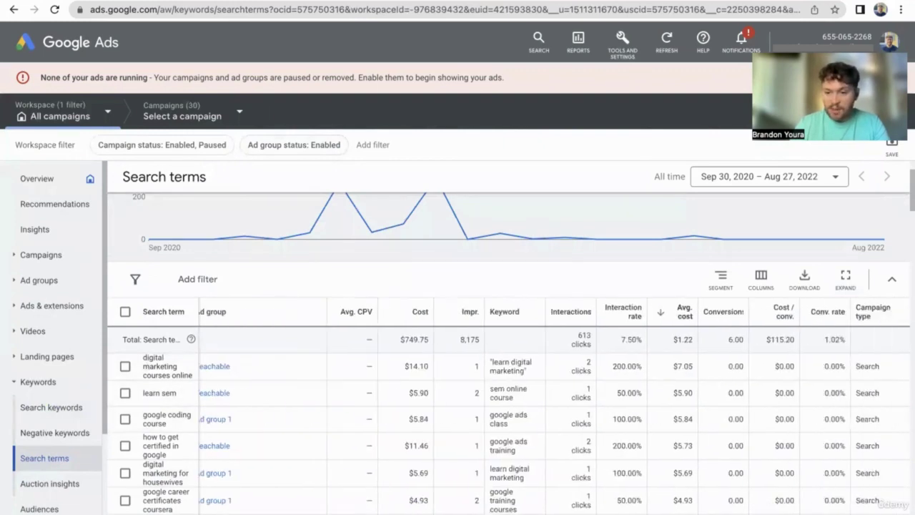
scroll(501, 407, left, 1)
scroll(545, 335, left, 4)
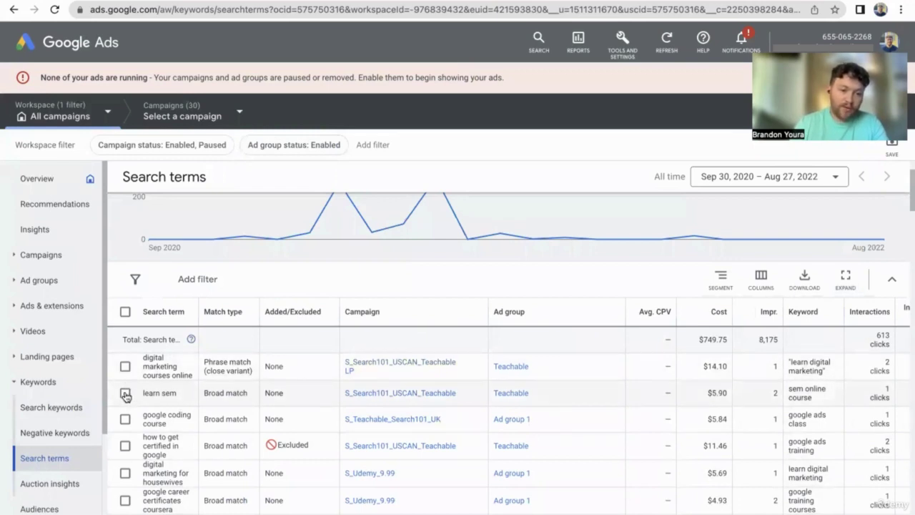
Select the search terms "learn sem" and "digital marketing courses online" in turn to examine their keyword actions, clearing each selection.
click(126, 394)
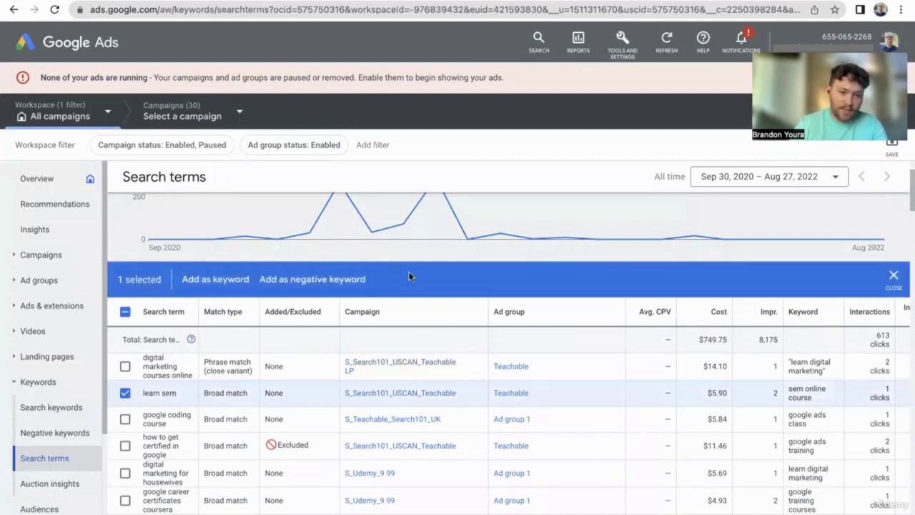
click(893, 275)
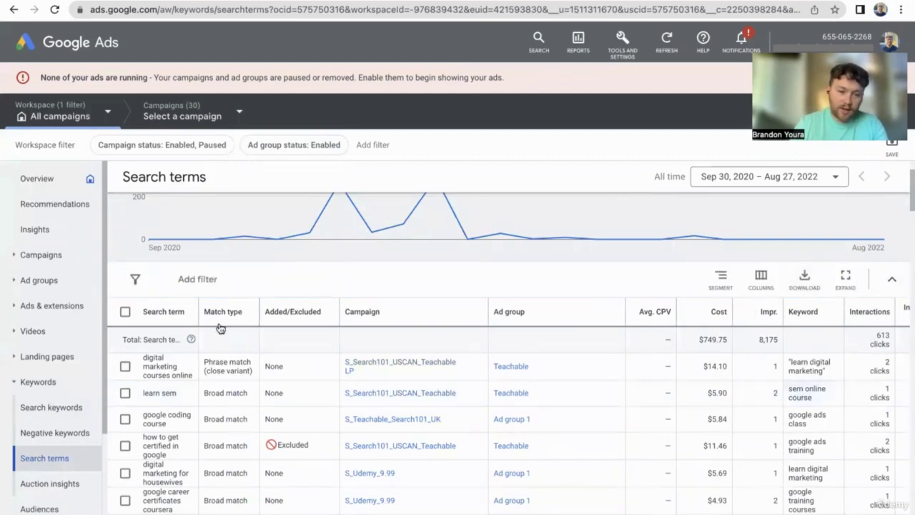
click(125, 366)
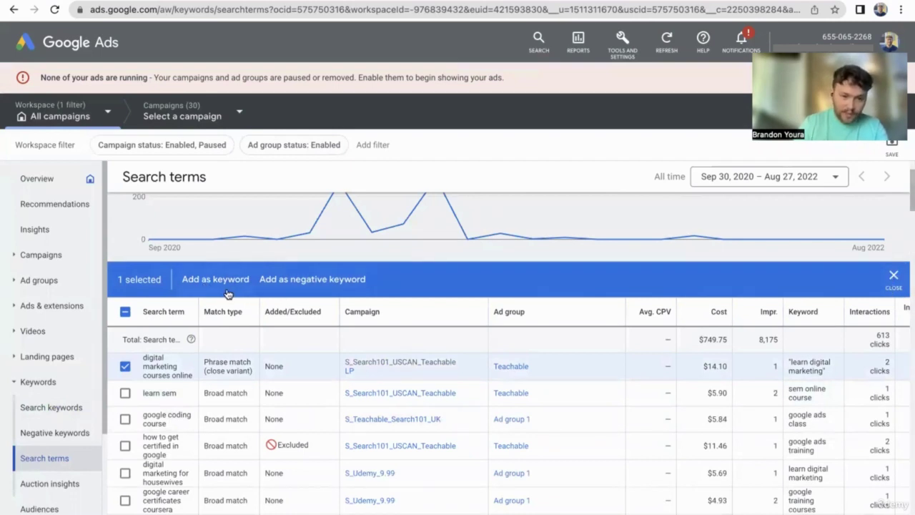
click(897, 272)
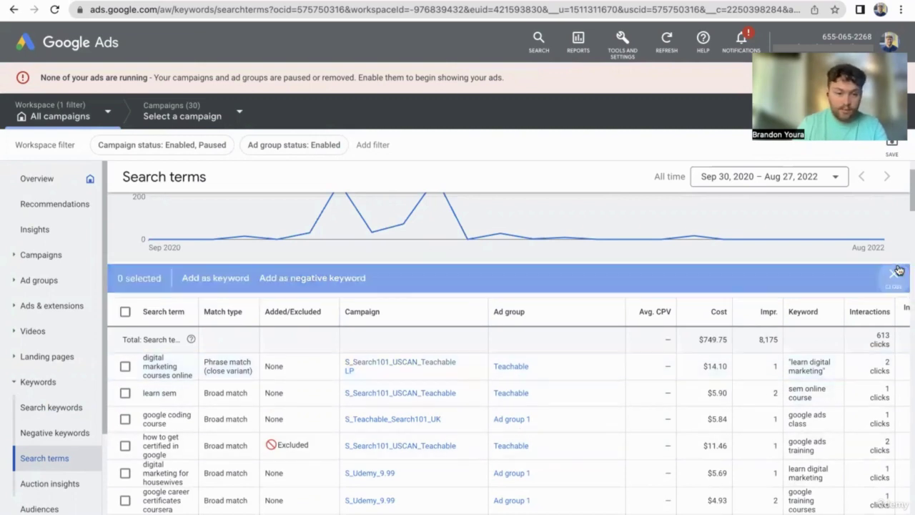
Widen the Search term column so that each full search term fits on one line.
scroll(40, 429, down, 1)
click(44, 404)
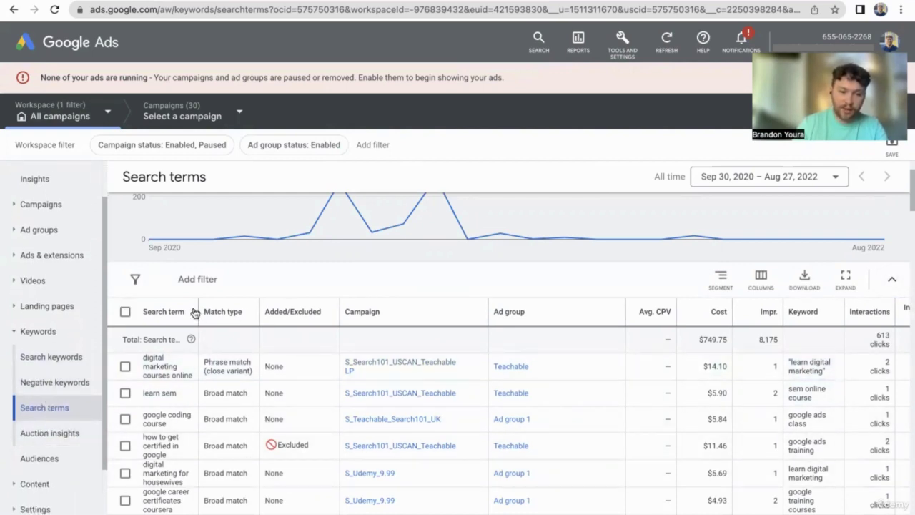
drag(199, 311, 303, 312)
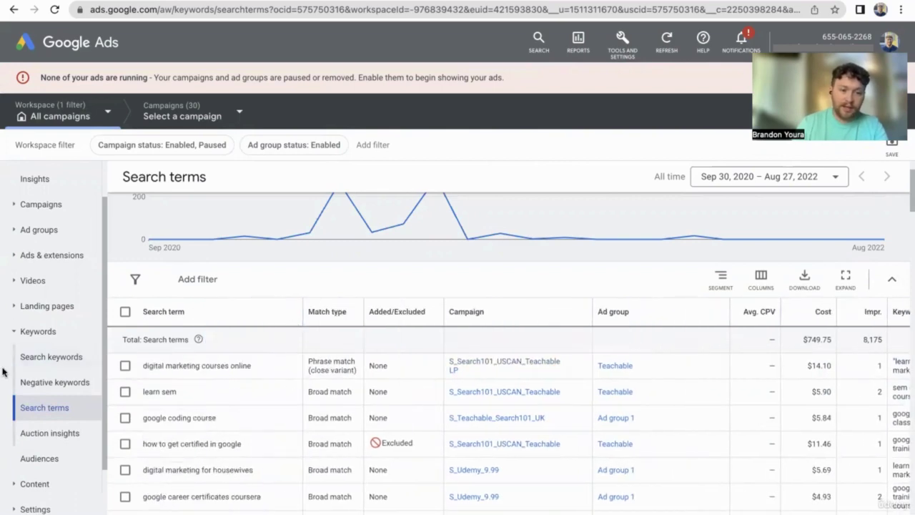
Examine the keywords and match types in the search keywords report, and return to the search terms report to compare the listed queries.
click(32, 357)
scroll(246, 407, down, 3)
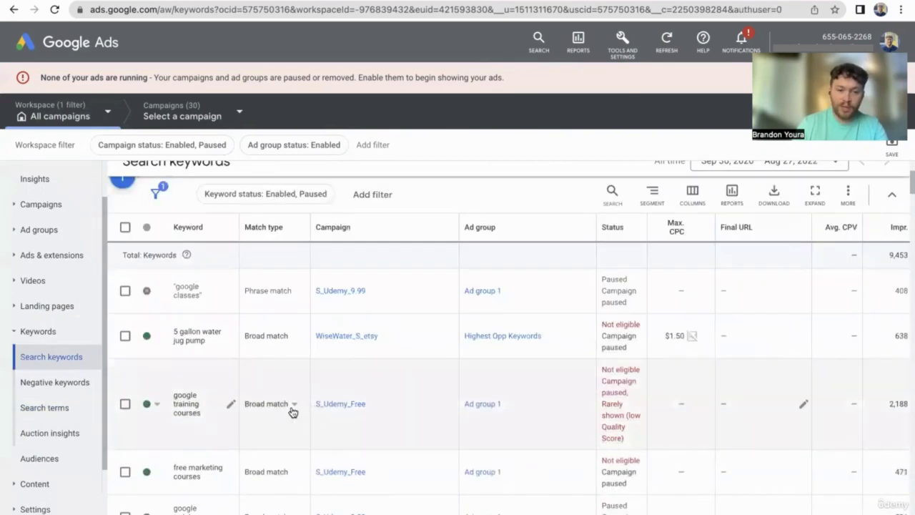
click(80, 406)
scroll(313, 414, down, 3)
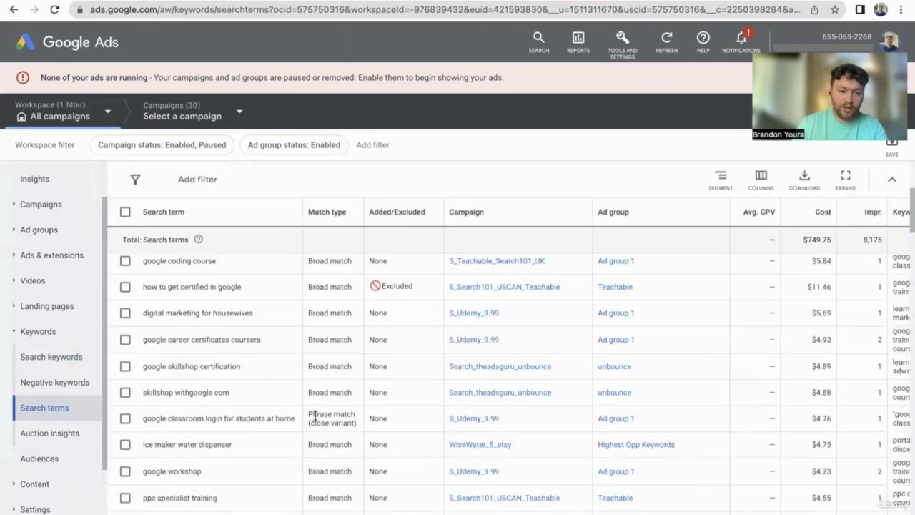
scroll(44, 437, down, 1)
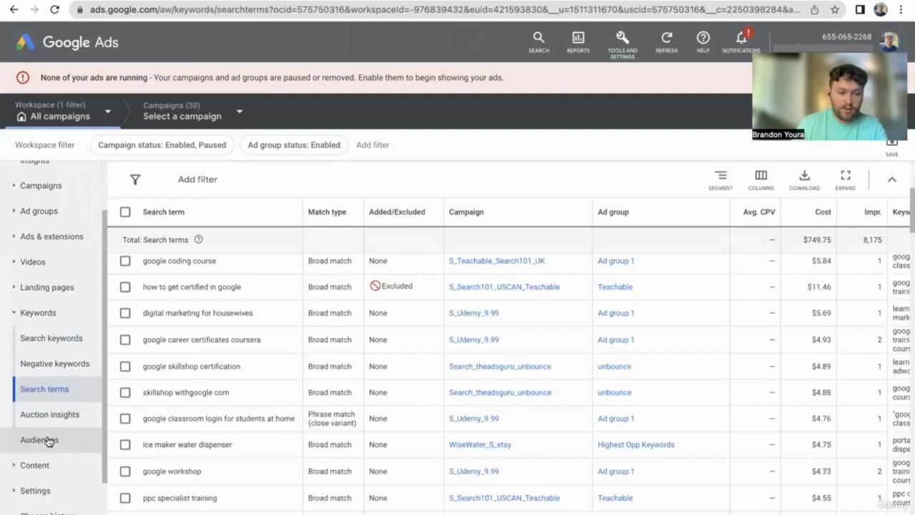
View the auction insights report, and open the Audiences page with its audience segments table shown.
click(47, 422)
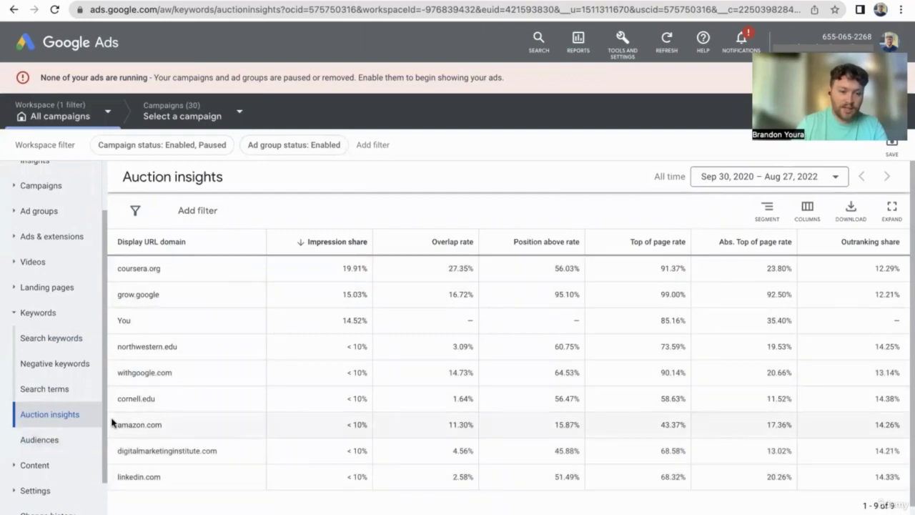
click(54, 446)
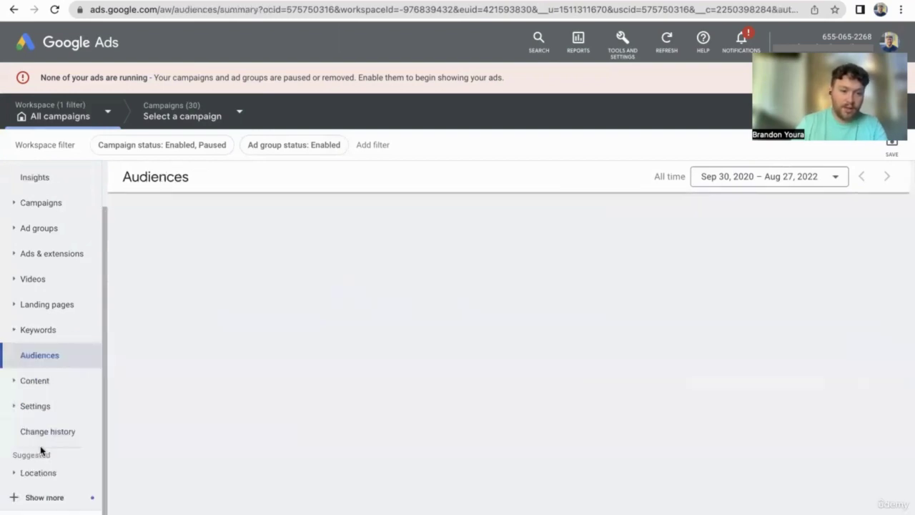
click(212, 368)
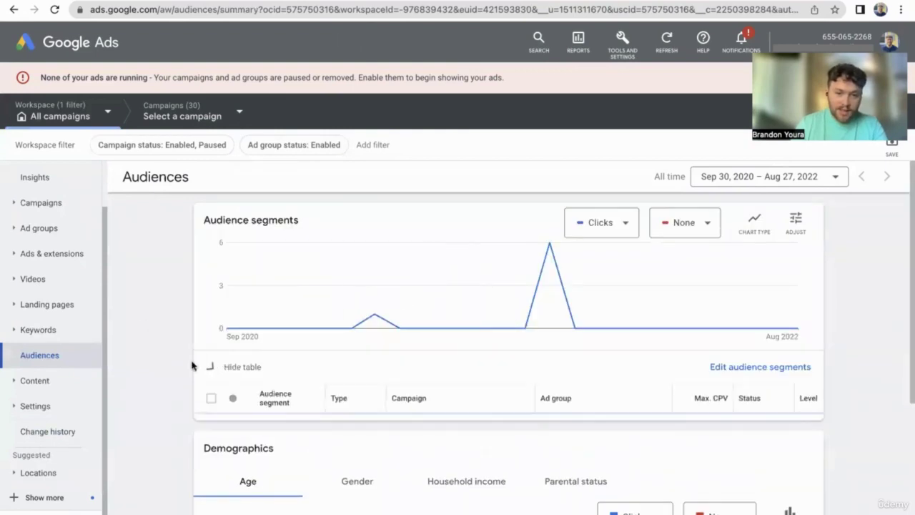
Examine the audience segments table across its campaign, status, bid adjustment, interaction, cost and conversion columns.
scroll(207, 349, down, 3)
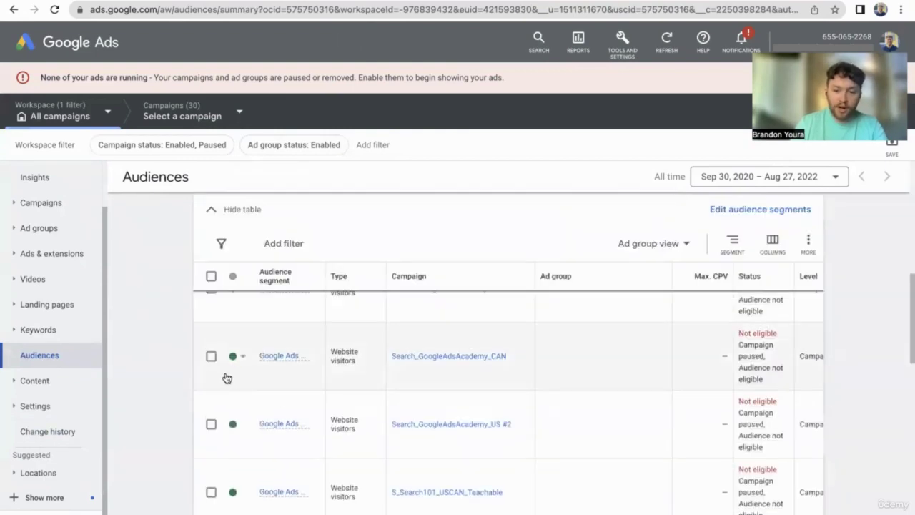
scroll(607, 425, up, 3)
scroll(609, 429, up, 3)
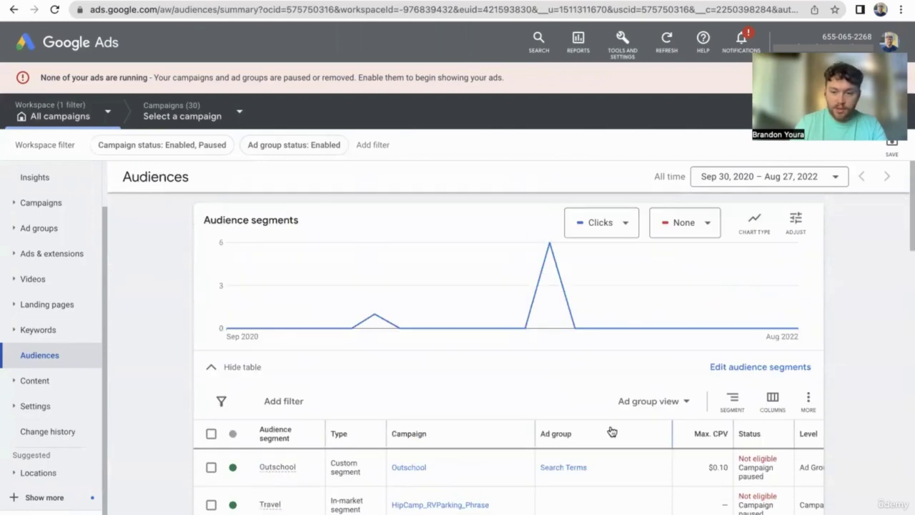
scroll(513, 403, down, 3)
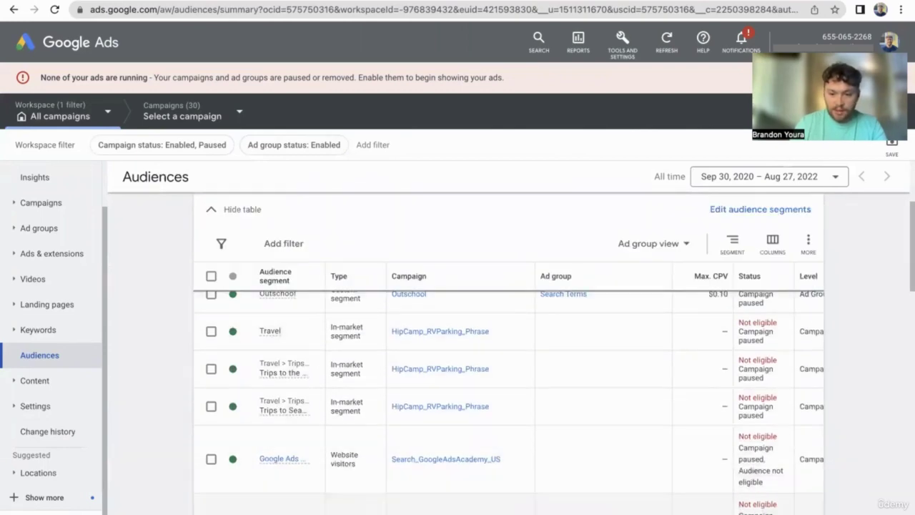
scroll(655, 467, right, 5)
scroll(572, 386, right, 1)
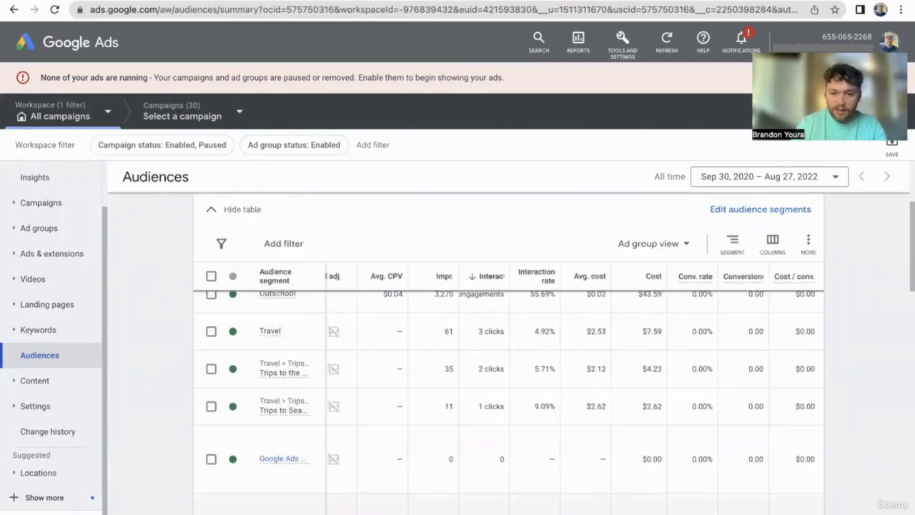
scroll(572, 386, left, 5)
scroll(405, 512, right, 5)
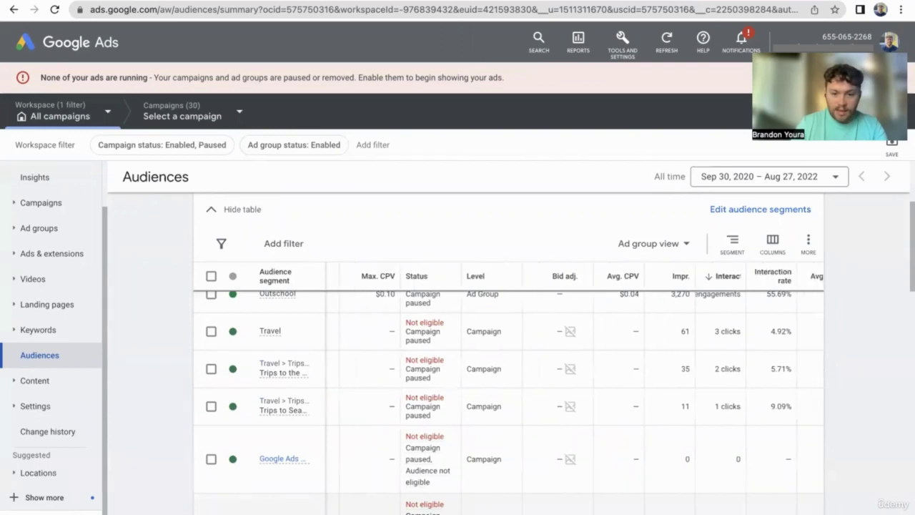
scroll(405, 513, left, 8)
Highlight the Website visitors type of the Search_GoogleAdsAcademy_US segment, and widen the Audience segment column so the segment names fit.
scroll(374, 429, up, 3)
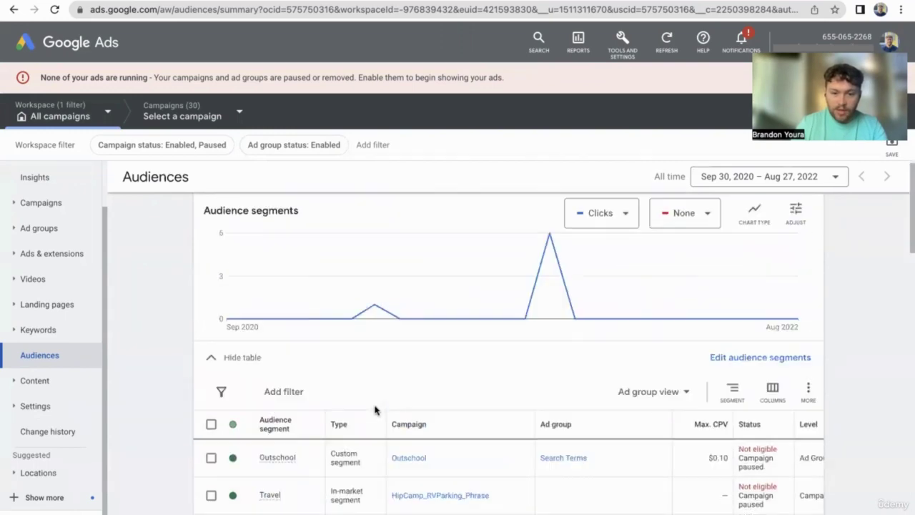
scroll(369, 421, down, 1)
scroll(329, 400, down, 1)
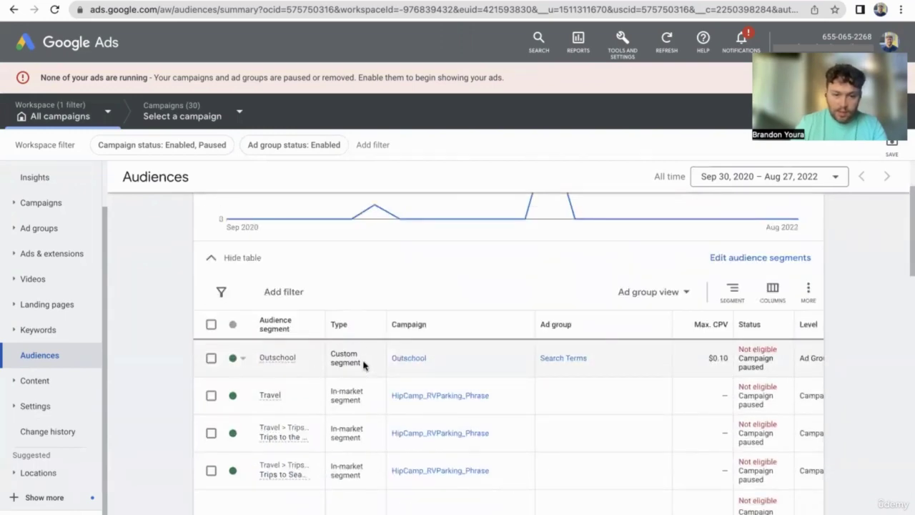
scroll(363, 364, down, 1)
scroll(364, 456, down, 1)
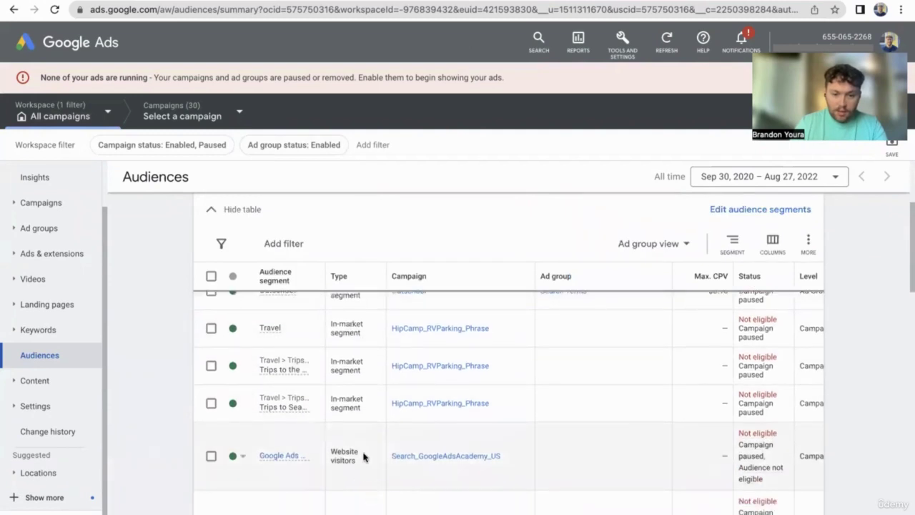
triple_click(347, 461)
drag(326, 267, 390, 268)
Examine the website visitor, custom and in-market audience segments down to the totals rows, and check their interaction and cost columns.
scroll(352, 443, down, 2)
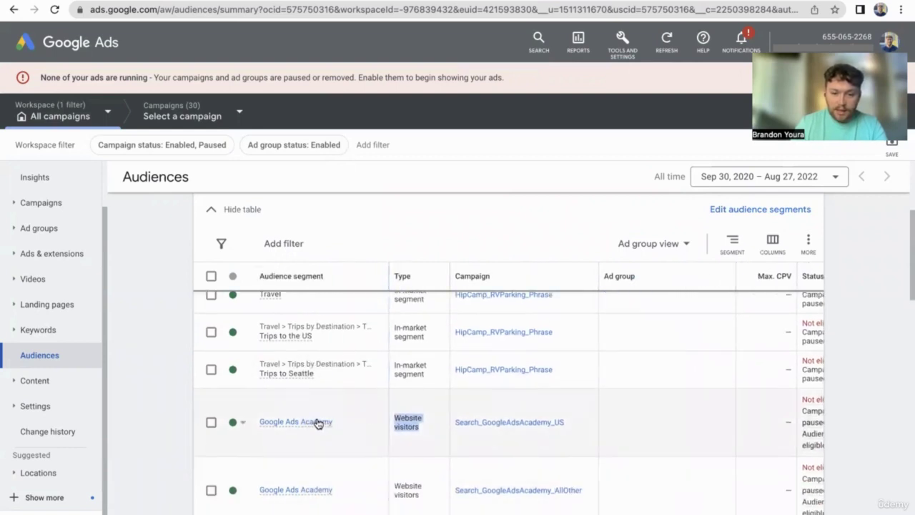
mouse_move(318, 423)
scroll(406, 504, down, 1)
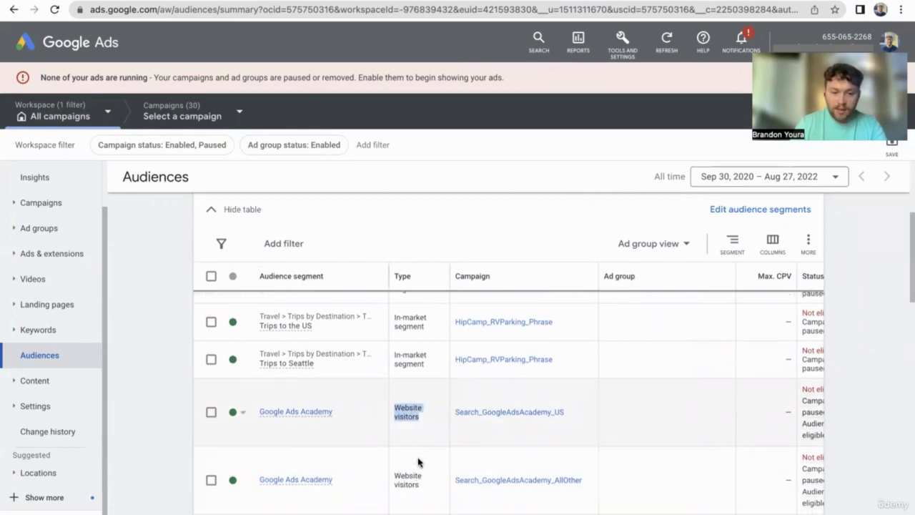
scroll(326, 408, up, 4)
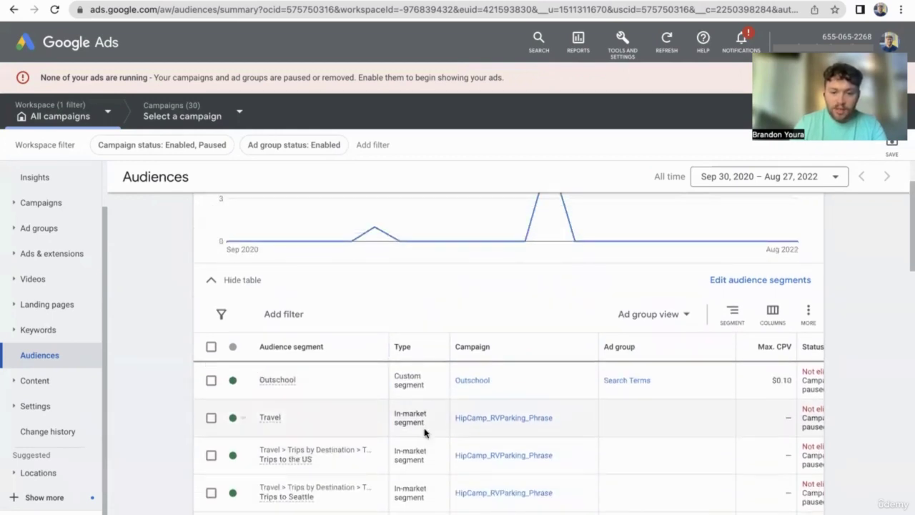
mouse_move(267, 421)
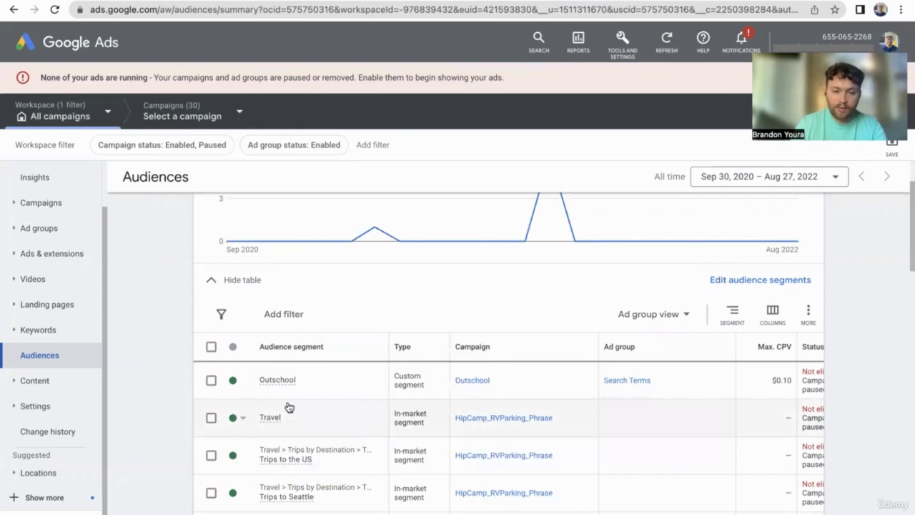
scroll(296, 465, down, 2)
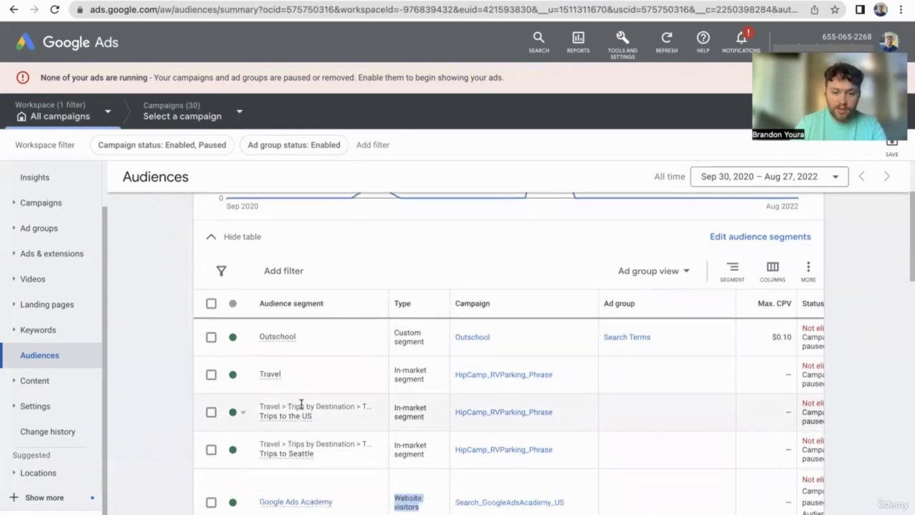
scroll(310, 458, down, 10)
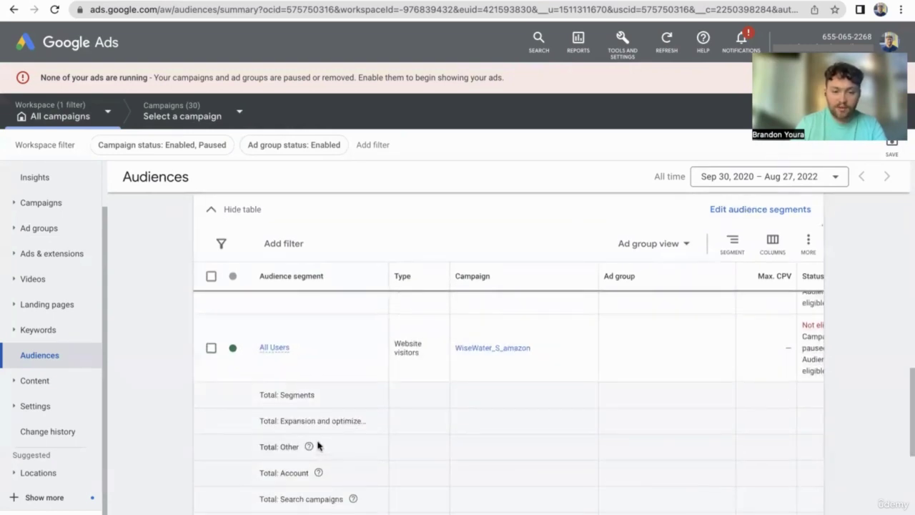
scroll(318, 446, up, 5)
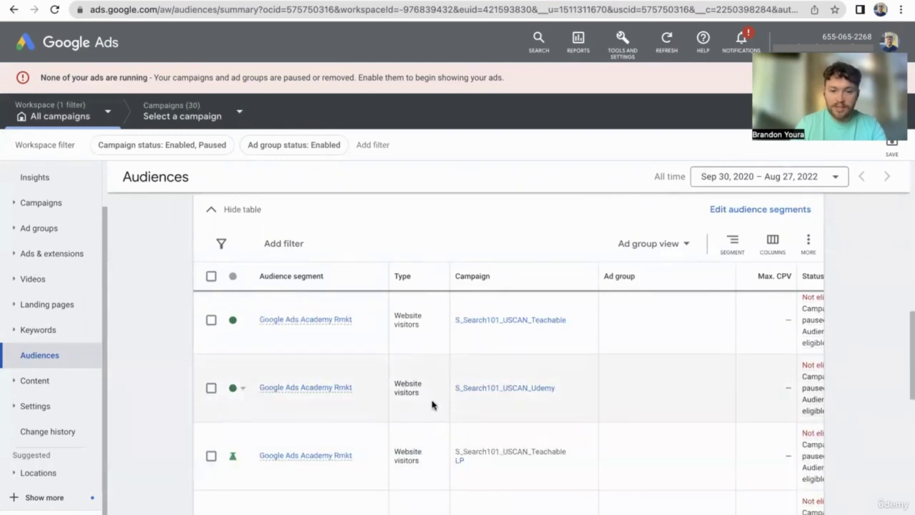
scroll(432, 406, up, 4)
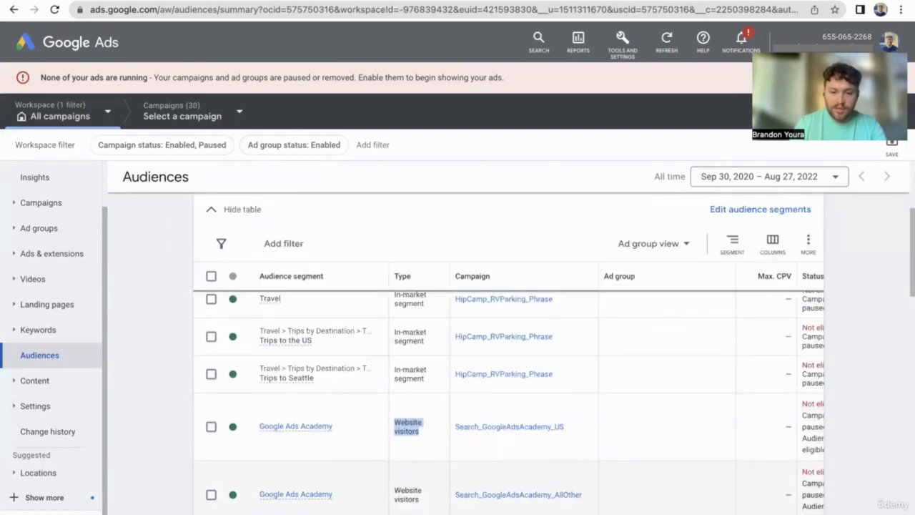
scroll(607, 388, right, 10)
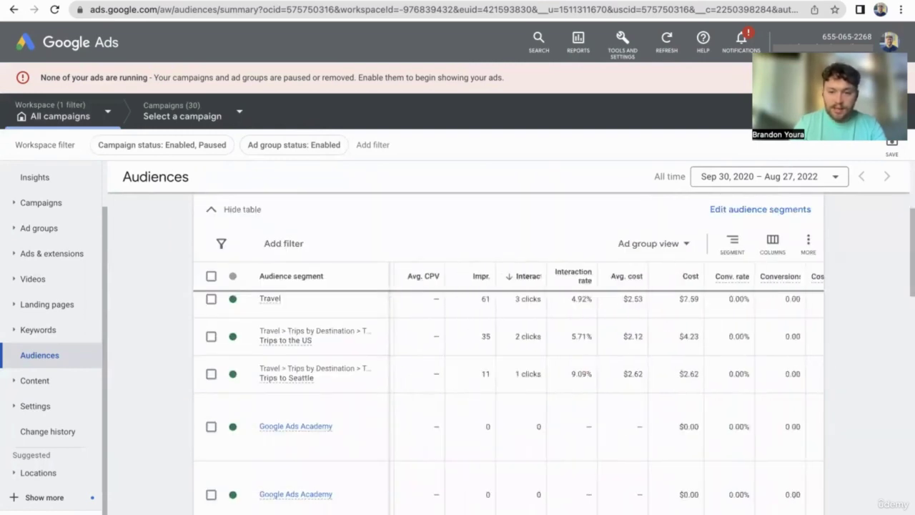
Add the Targeting setting attribute as a column in the audience segments table.
scroll(627, 423, up, 5)
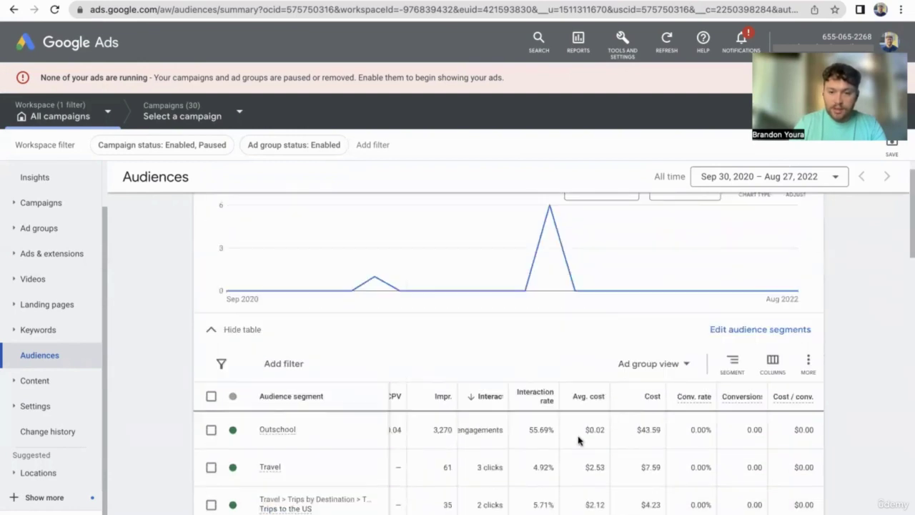
click(769, 366)
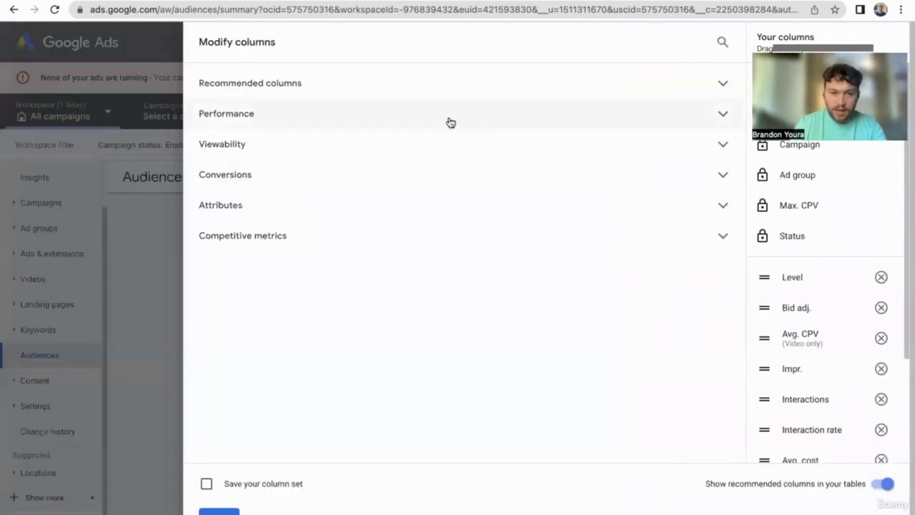
click(275, 514)
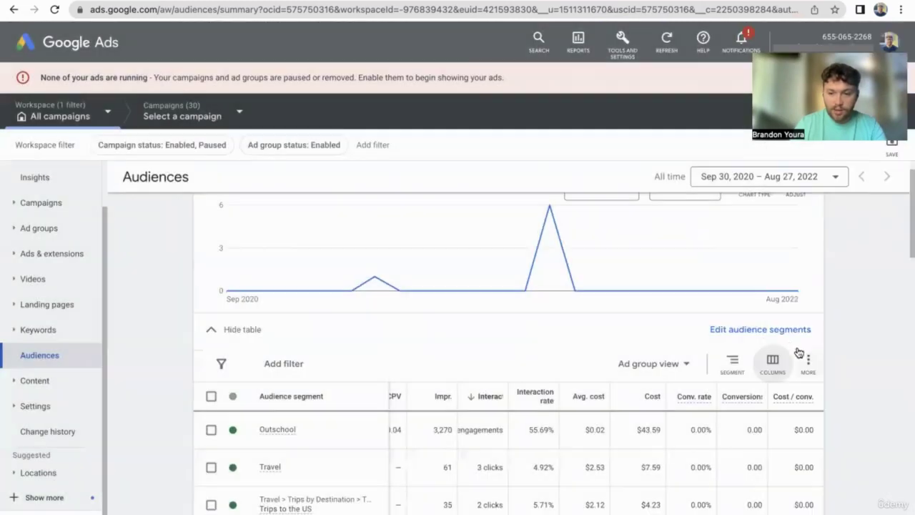
click(775, 361)
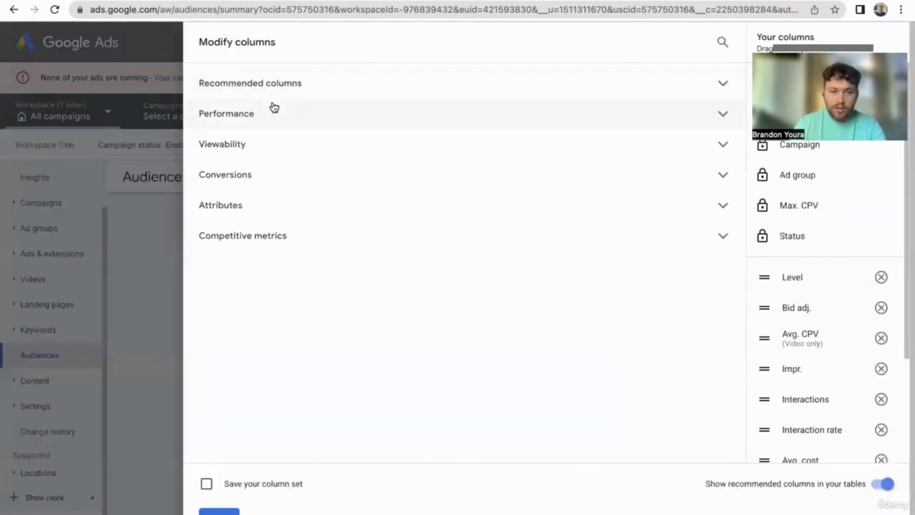
click(260, 204)
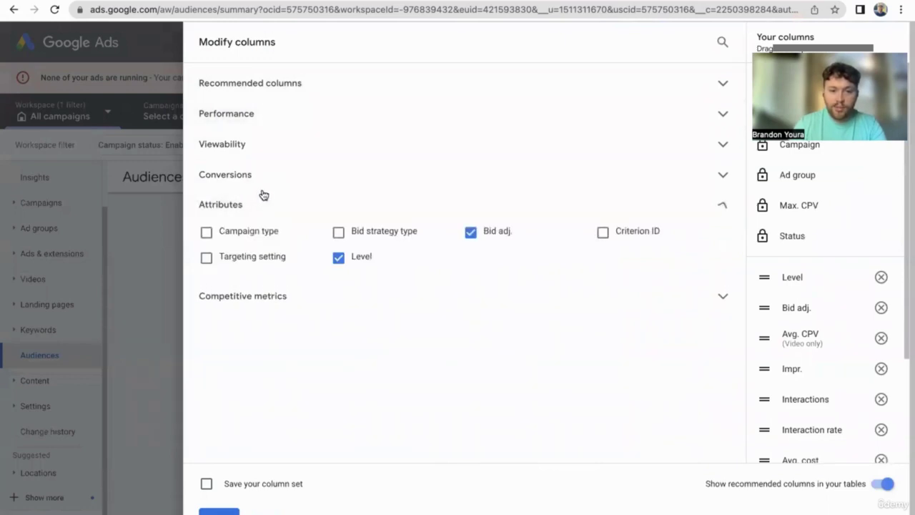
click(227, 258)
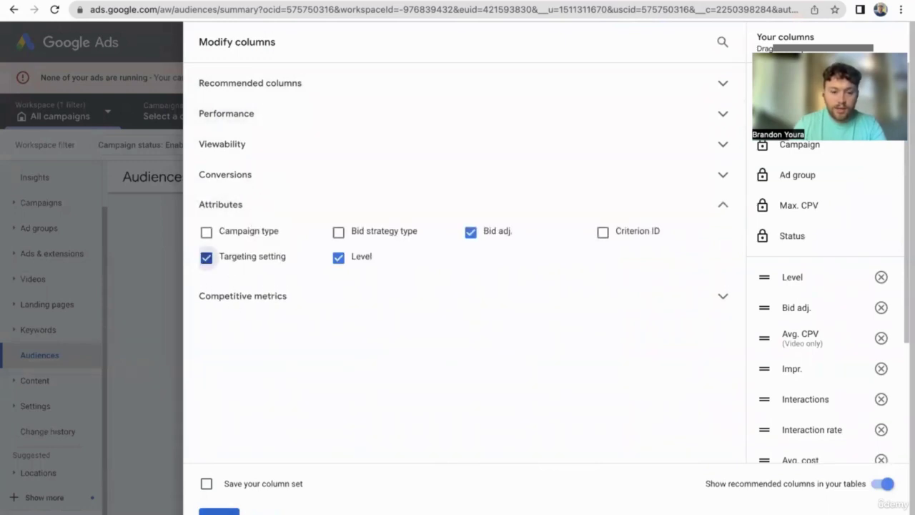
click(219, 512)
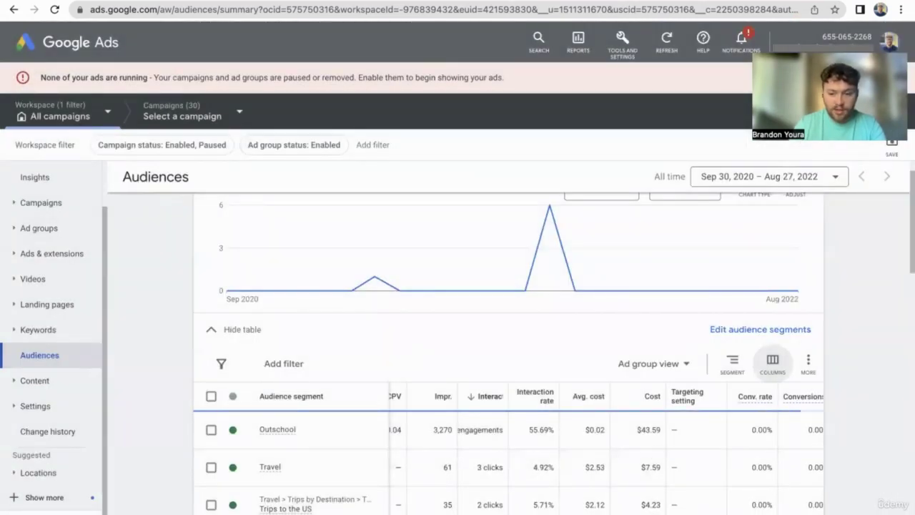
Compare the targeting setting of each audience segment with its type, campaign and ad group.
scroll(682, 382, down, 3)
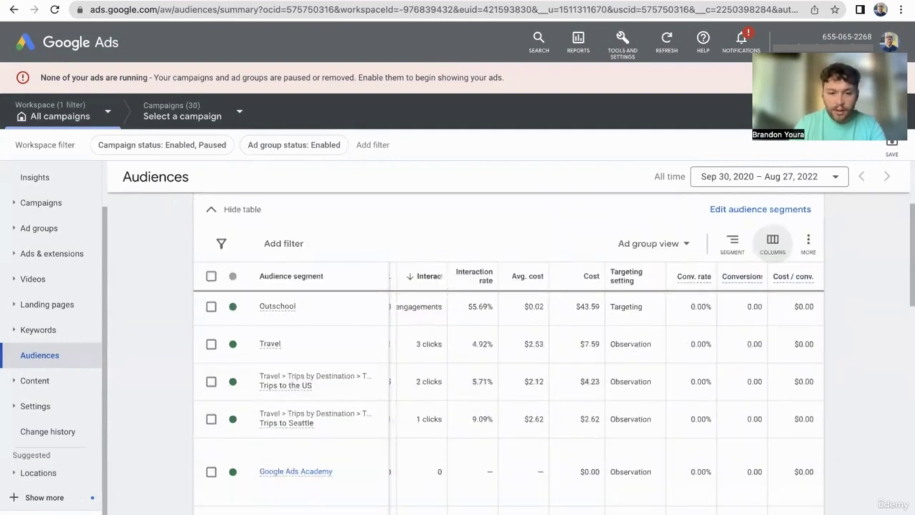
scroll(343, 310, right, 3)
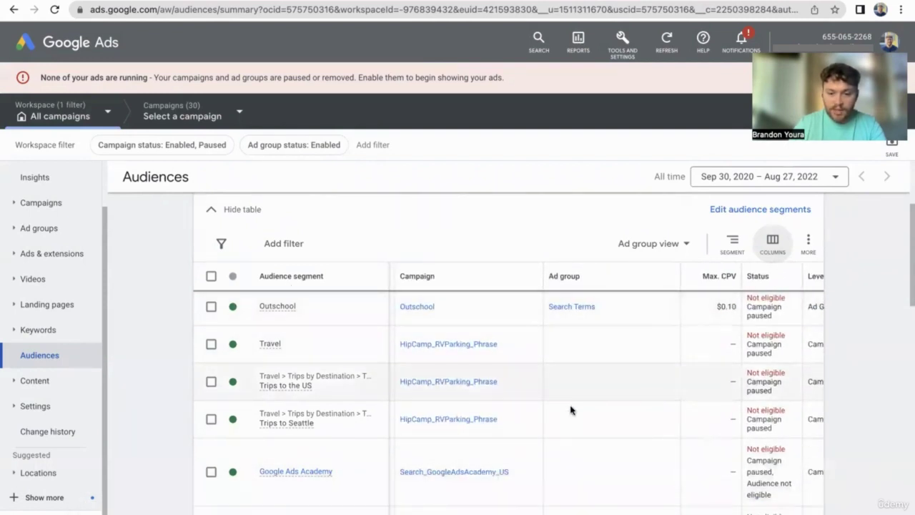
scroll(508, 386, left, 1)
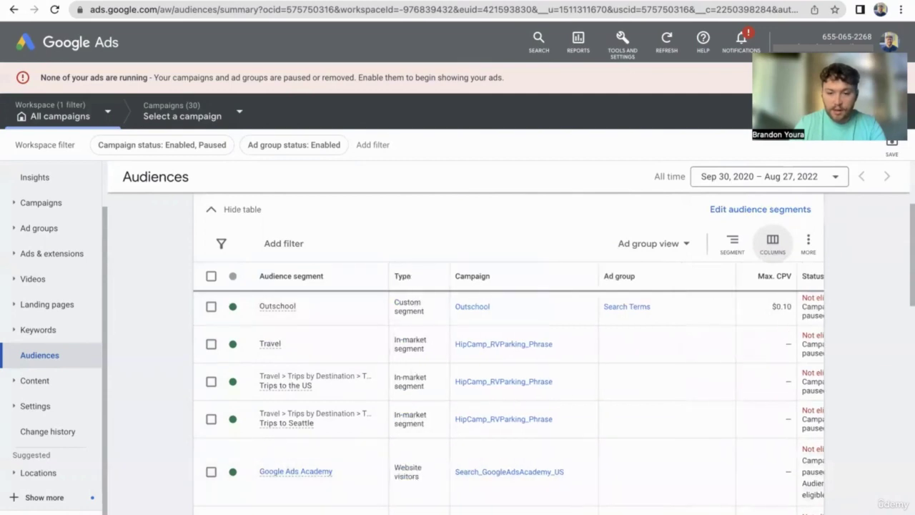
scroll(508, 386, right, 5)
scroll(508, 387, left, 5)
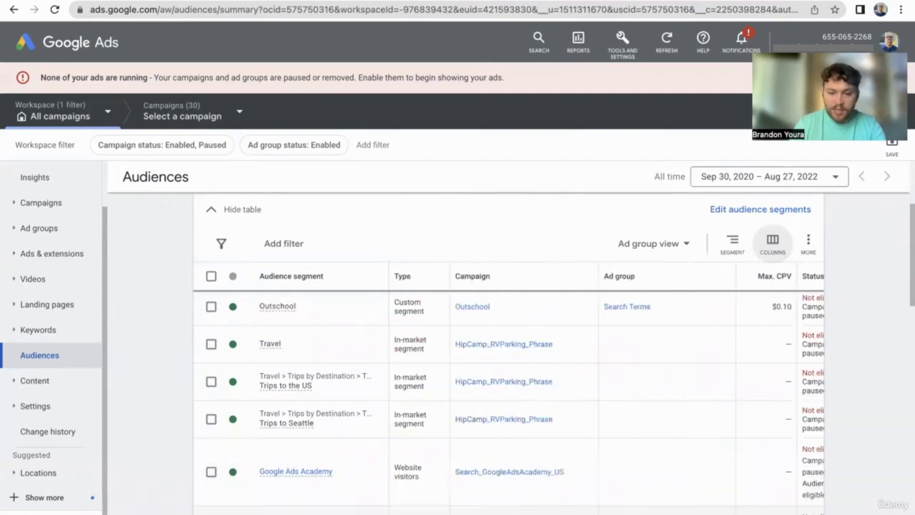
scroll(508, 386, right, 5)
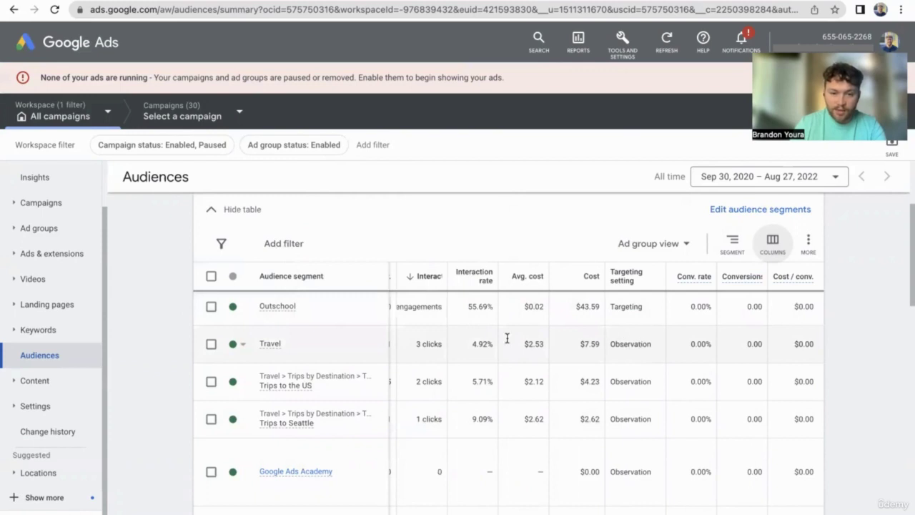
Select the Travel audience segment to view its edit option, and clear the selection.
mouse_move(274, 350)
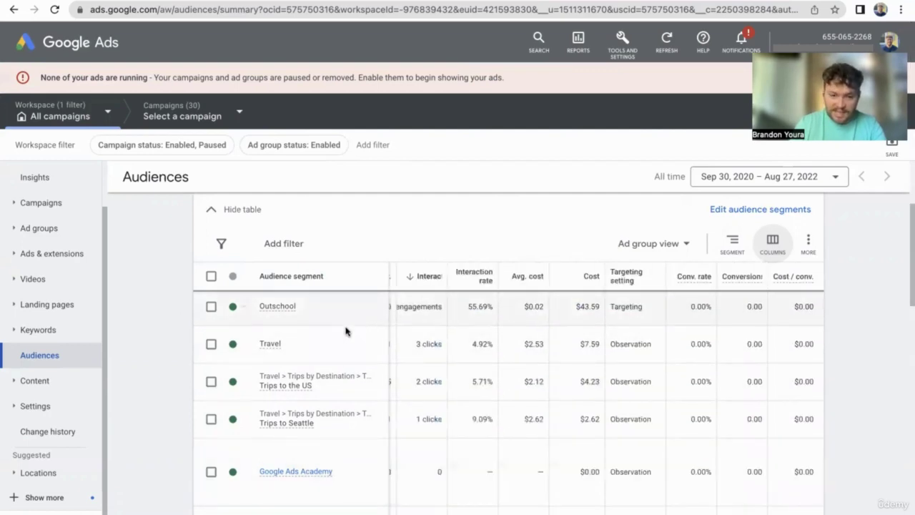
click(211, 344)
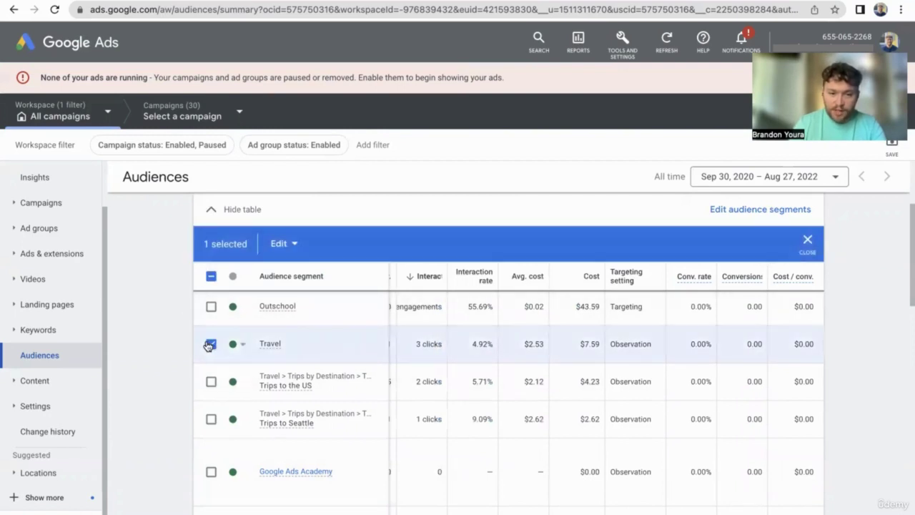
click(211, 344)
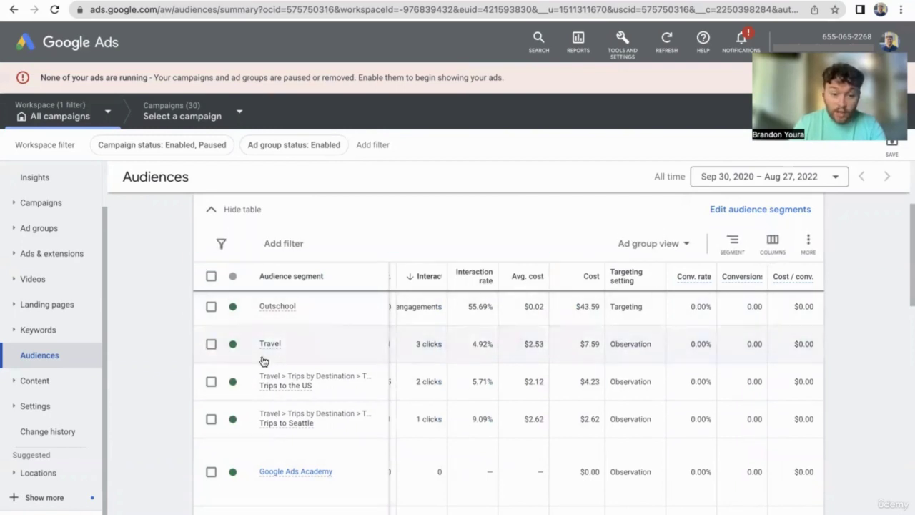
Review the remaining audience segments down to the totals rows, checking their targeting setting, cost and conversion columns.
scroll(598, 443, down, 3)
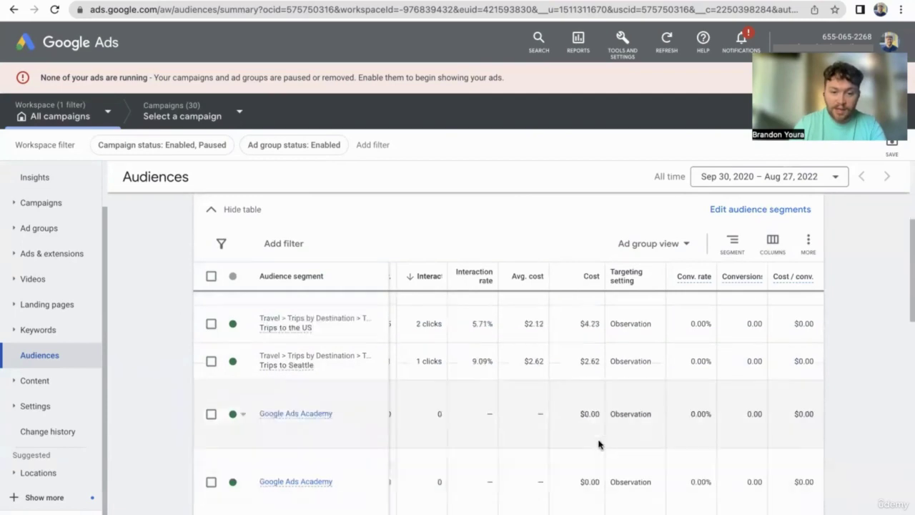
scroll(550, 467, down, 5)
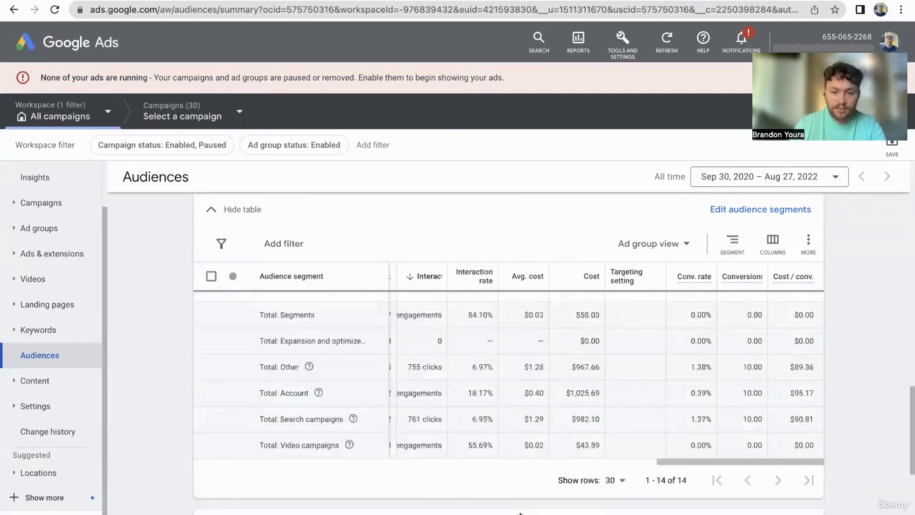
scroll(434, 462, up, 8)
scroll(443, 462, down, 5)
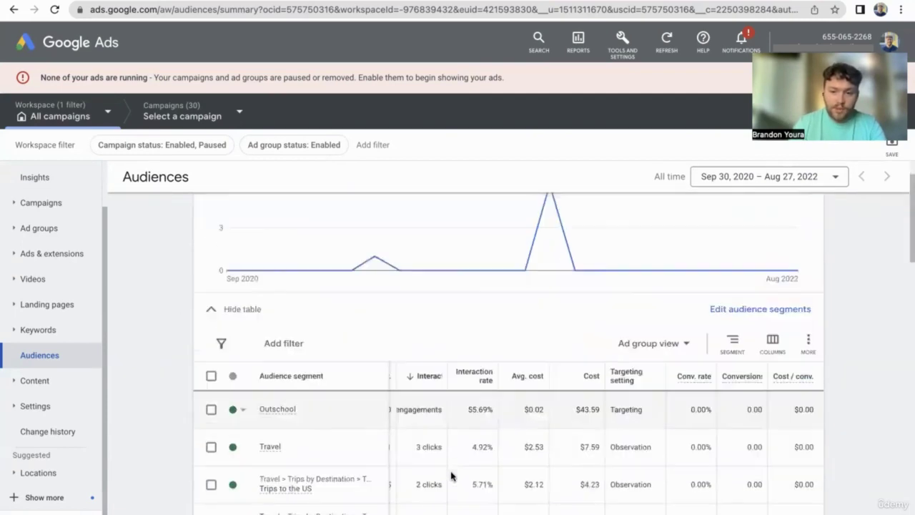
scroll(450, 472, up, 3)
scroll(522, 392, up, 5)
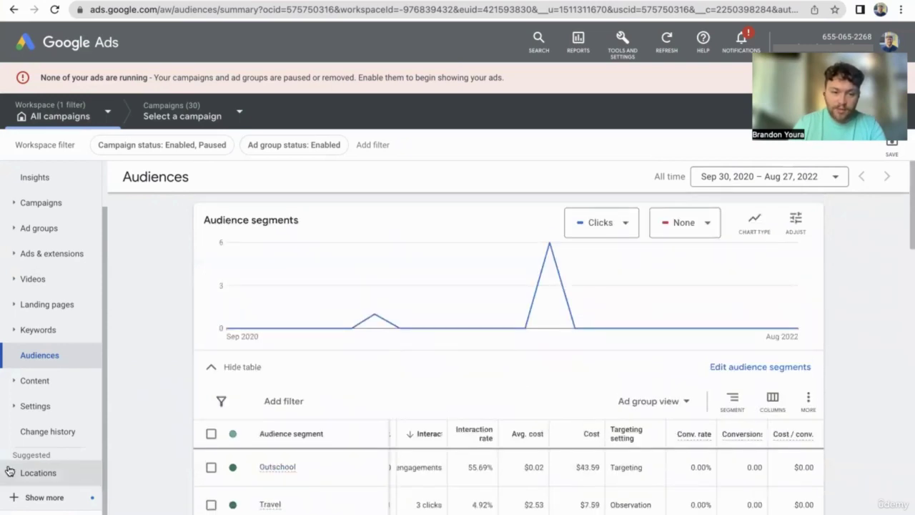
Open the Content section on its Topics page, look over its subpages such as Placements and Exclusions, and collapse the section.
click(26, 383)
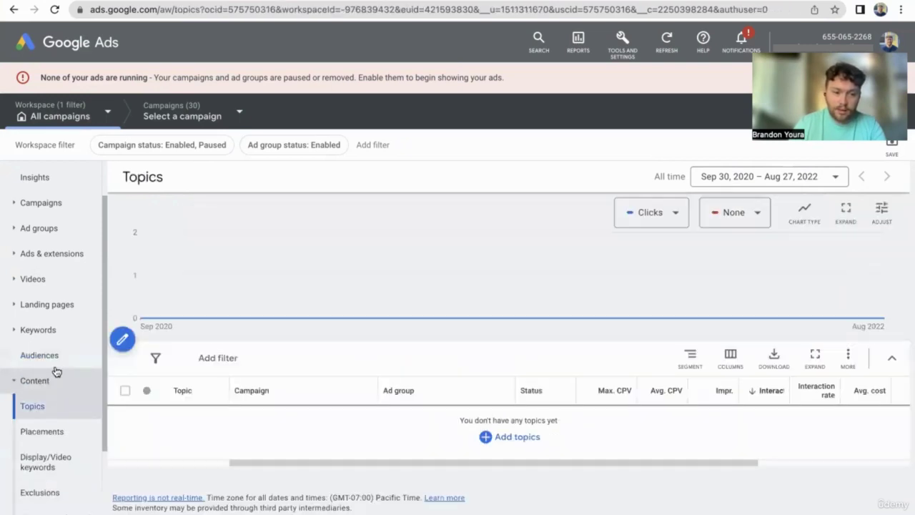
scroll(57, 422, down, 2)
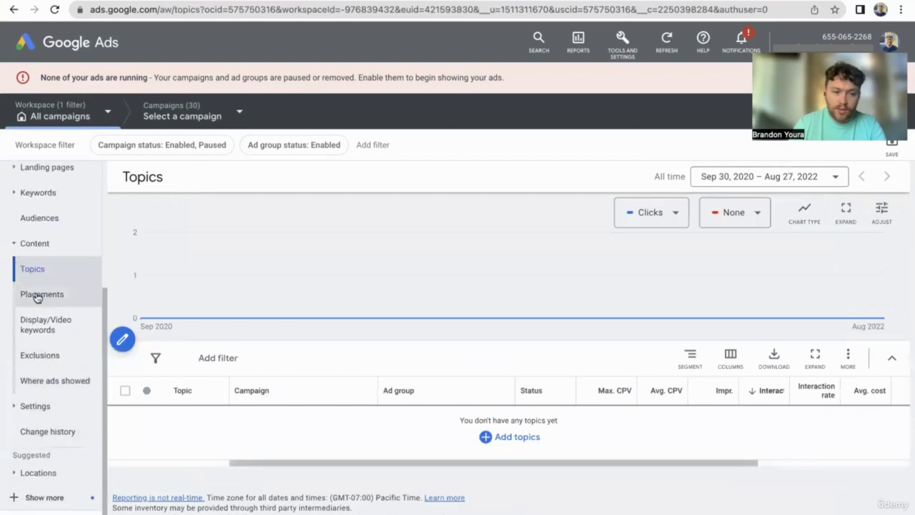
click(17, 244)
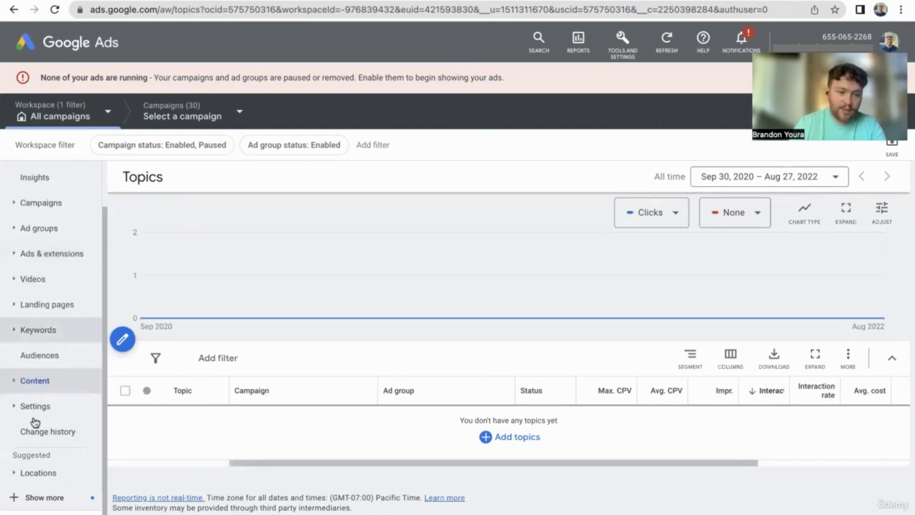
Open the campaign settings and compare the campaigns' budget, status, campaign type, bid strategy type and networks.
click(11, 413)
scroll(21, 422, down, 1)
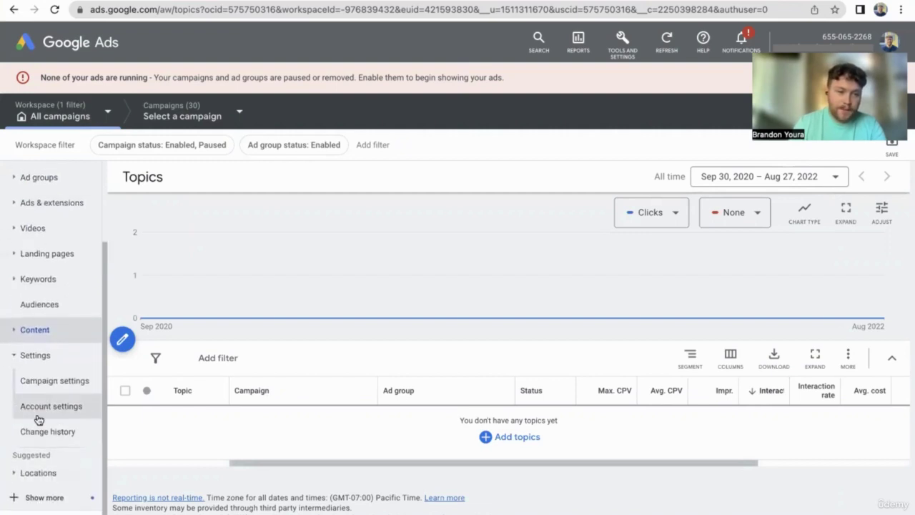
click(42, 390)
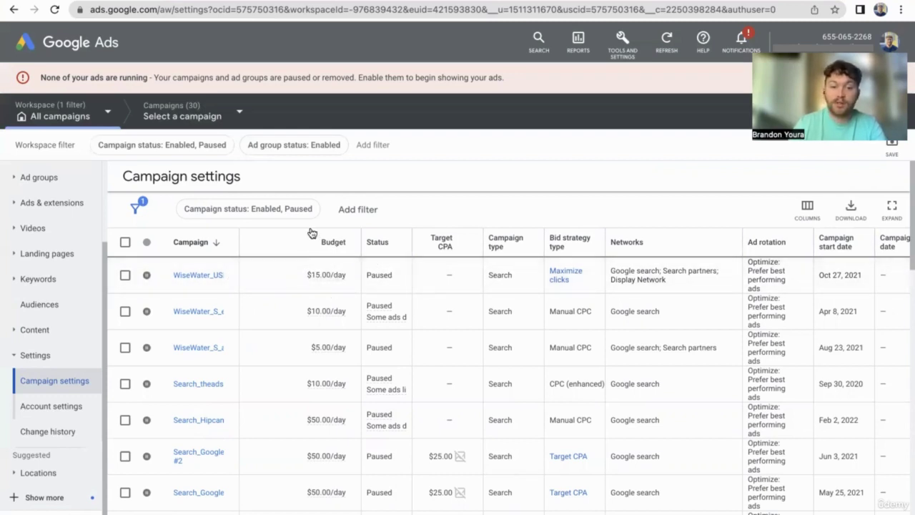
mouse_move(306, 275)
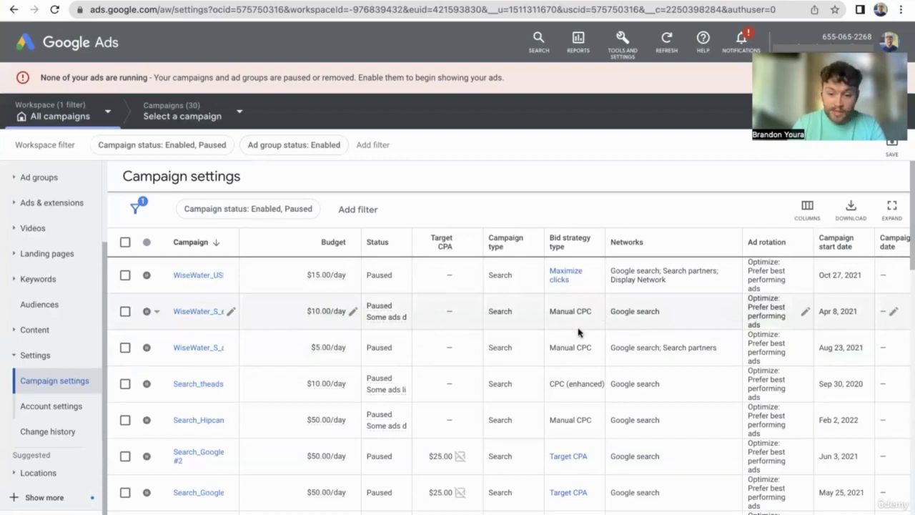
scroll(600, 461, down, 1)
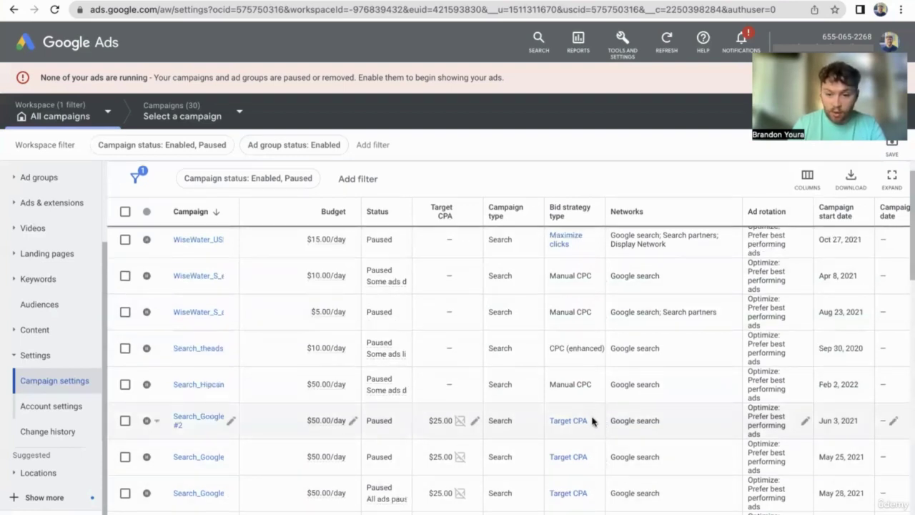
scroll(590, 421, up, 1)
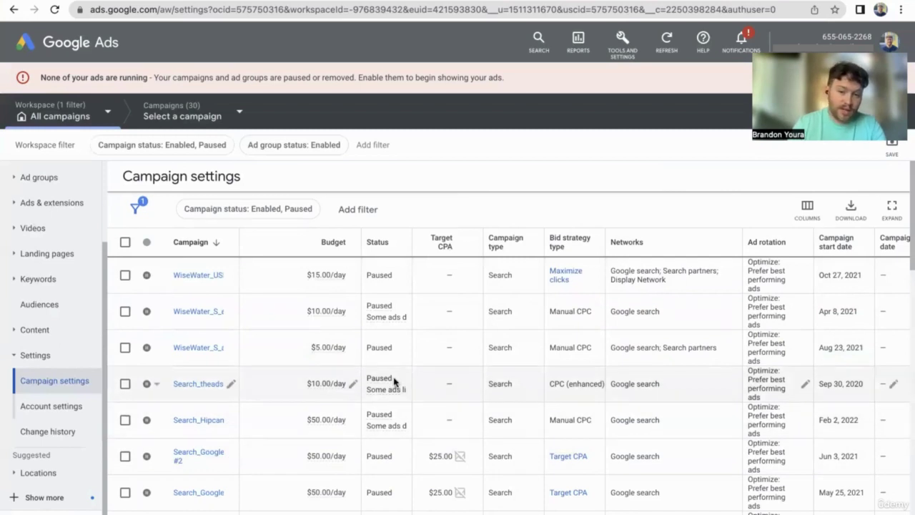
mouse_move(399, 391)
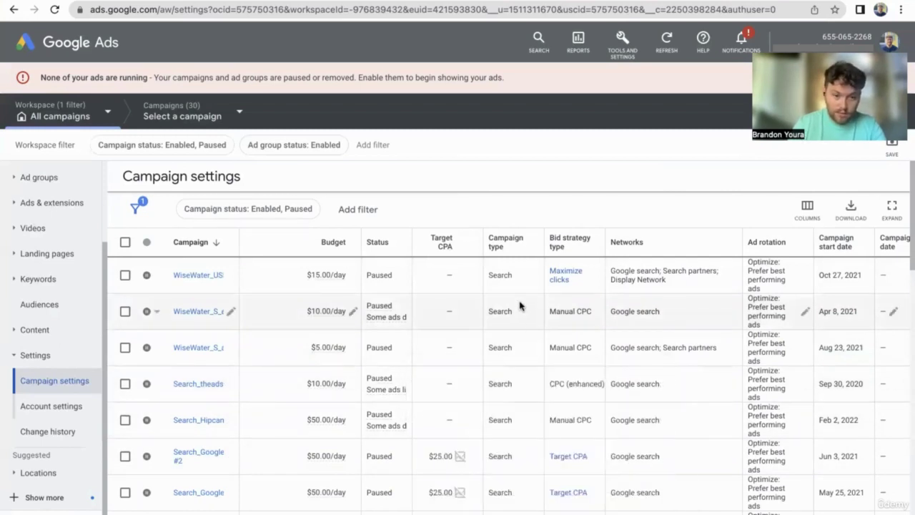